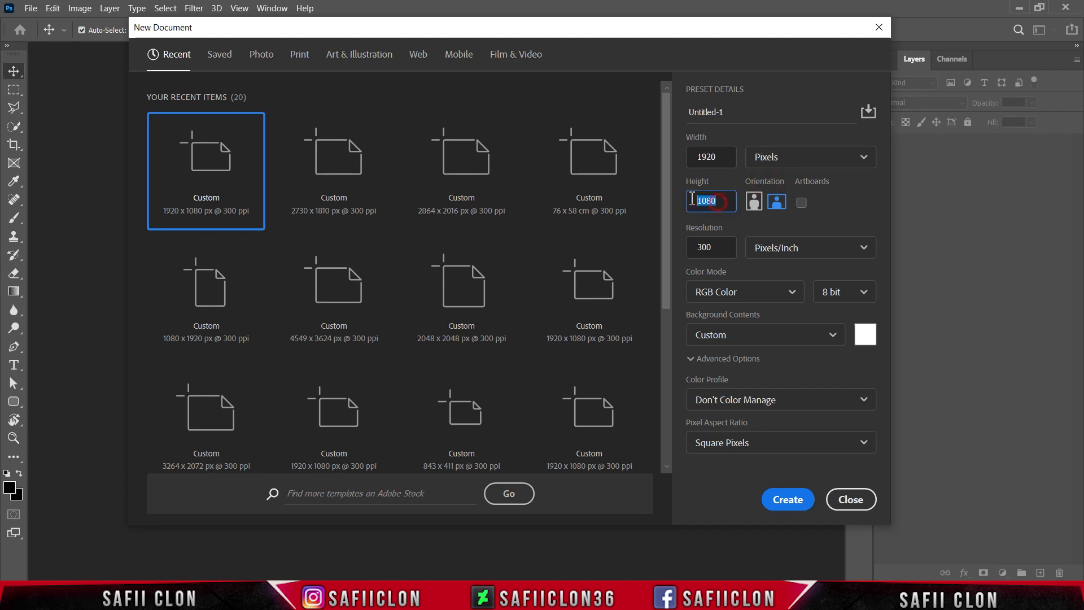
- Create a new 1920 x 1080 pixel document at 300 pixels/inch in RGB Color, 8 bit, with a white background
text(10)
click(757, 248)
click(782, 274)
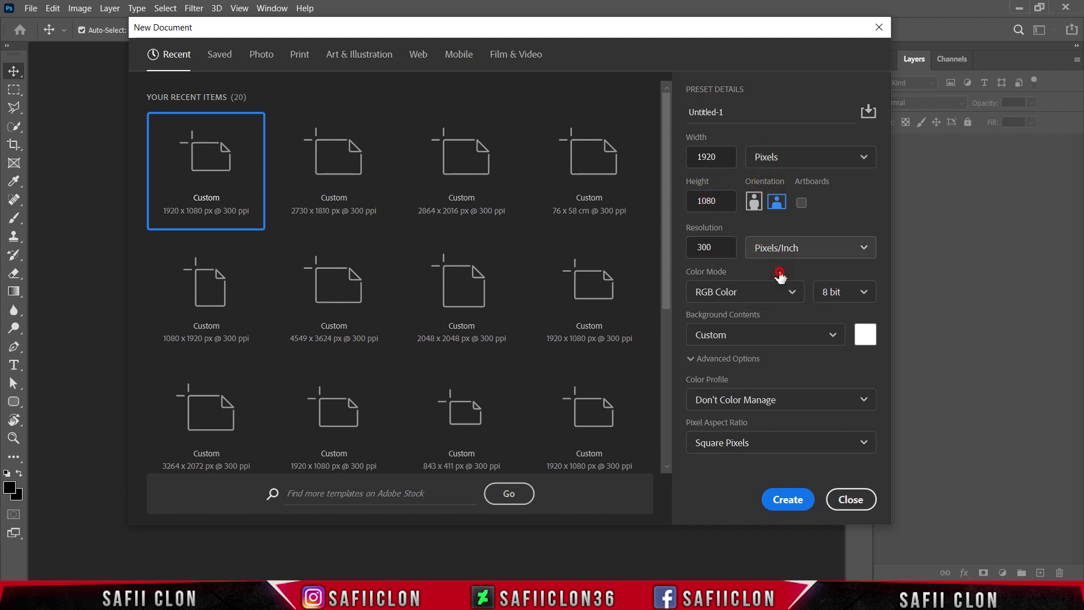
click(724, 248)
drag(724, 249, 693, 251)
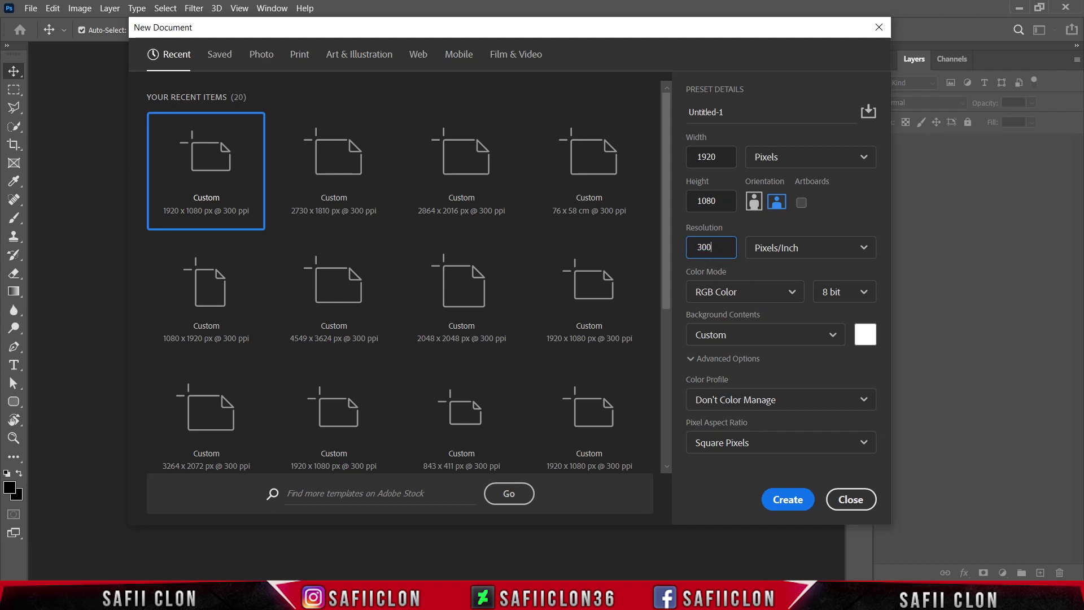
click(794, 499)
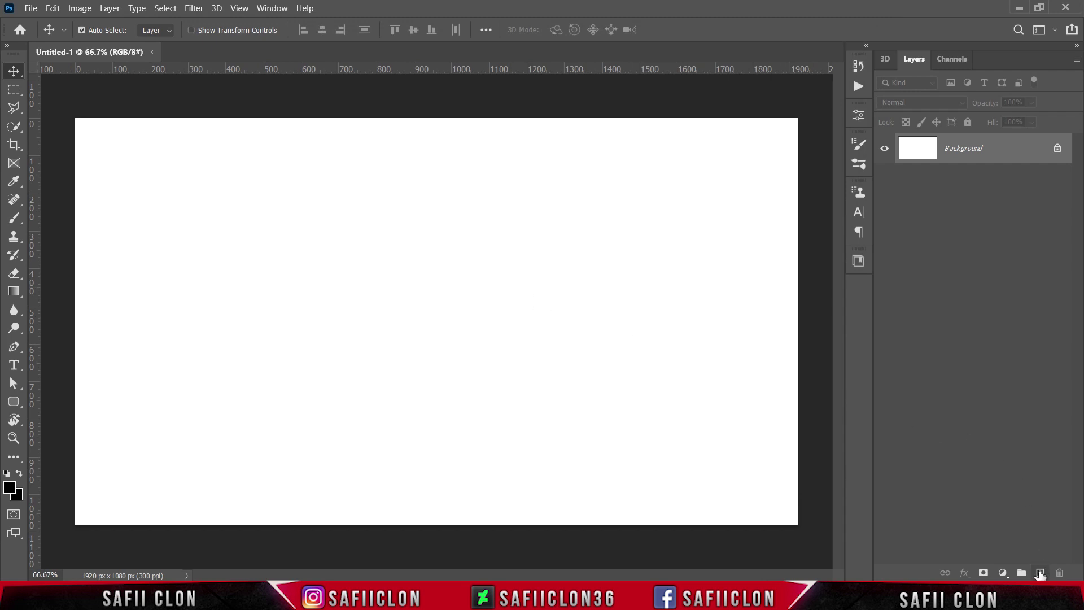
- Add a new layer above the background and fill it with black at 100% opacity
click(1040, 573)
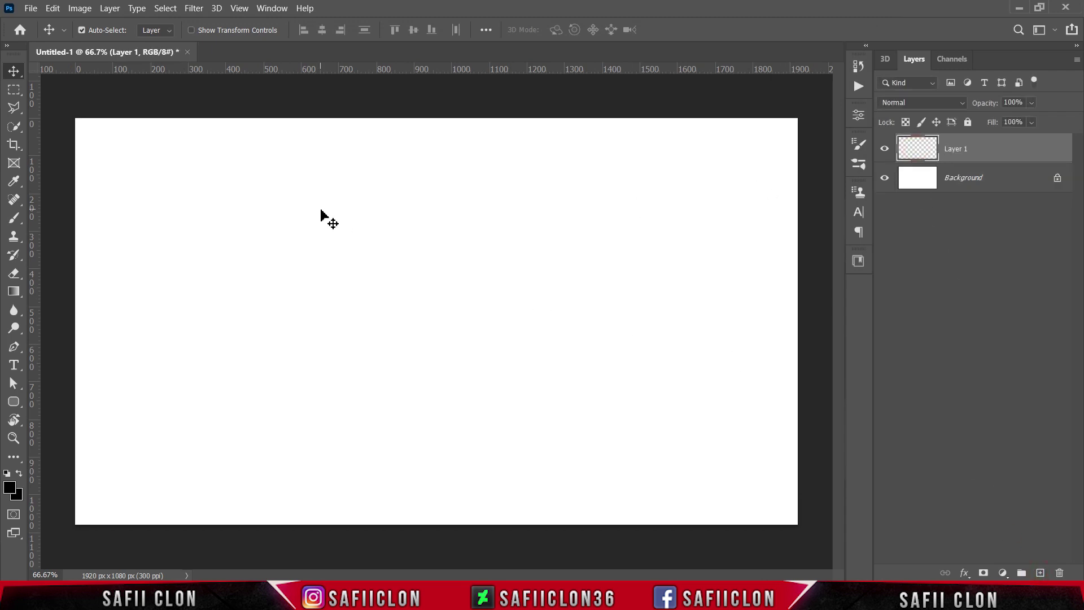
click(53, 9)
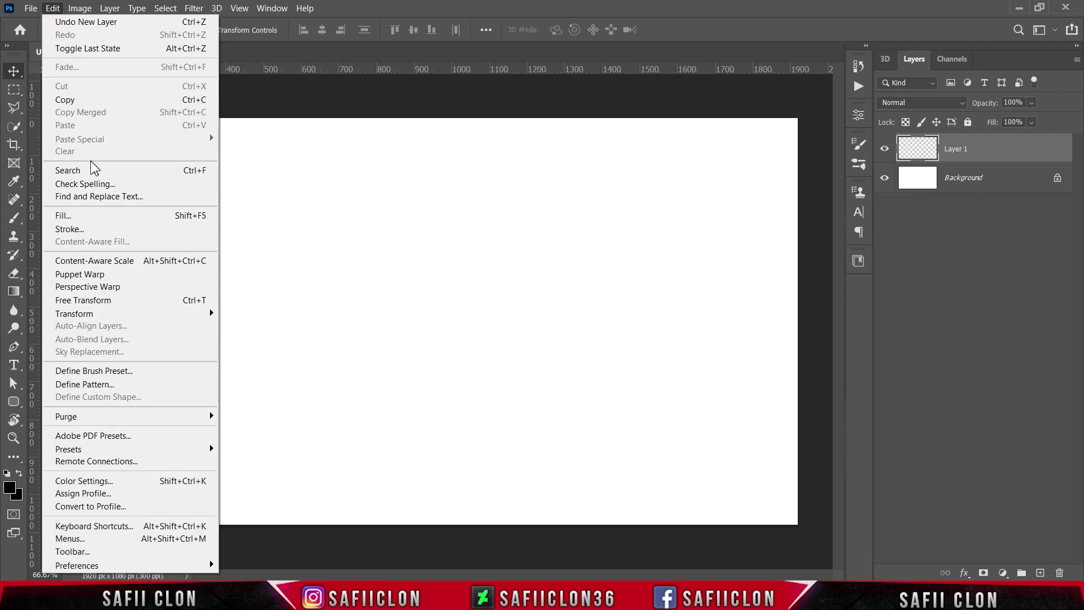
click(86, 217)
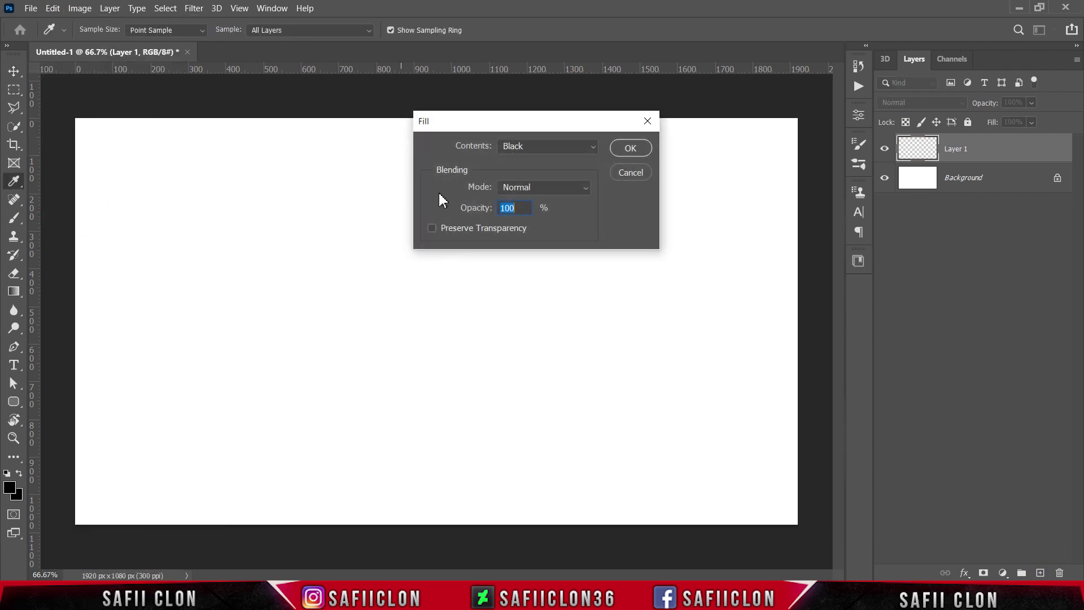
click(533, 148)
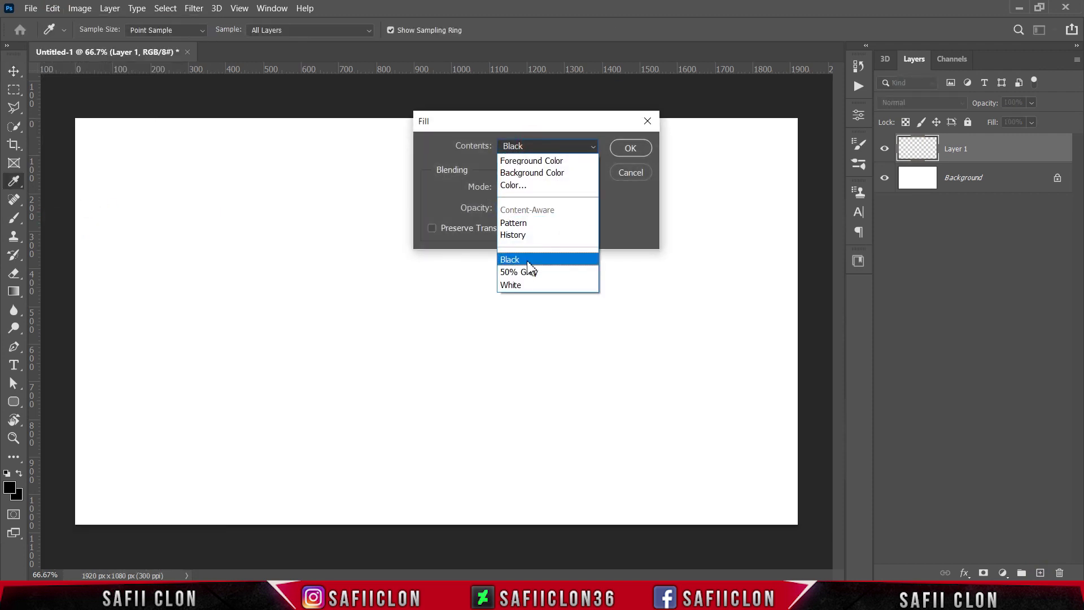
click(509, 260)
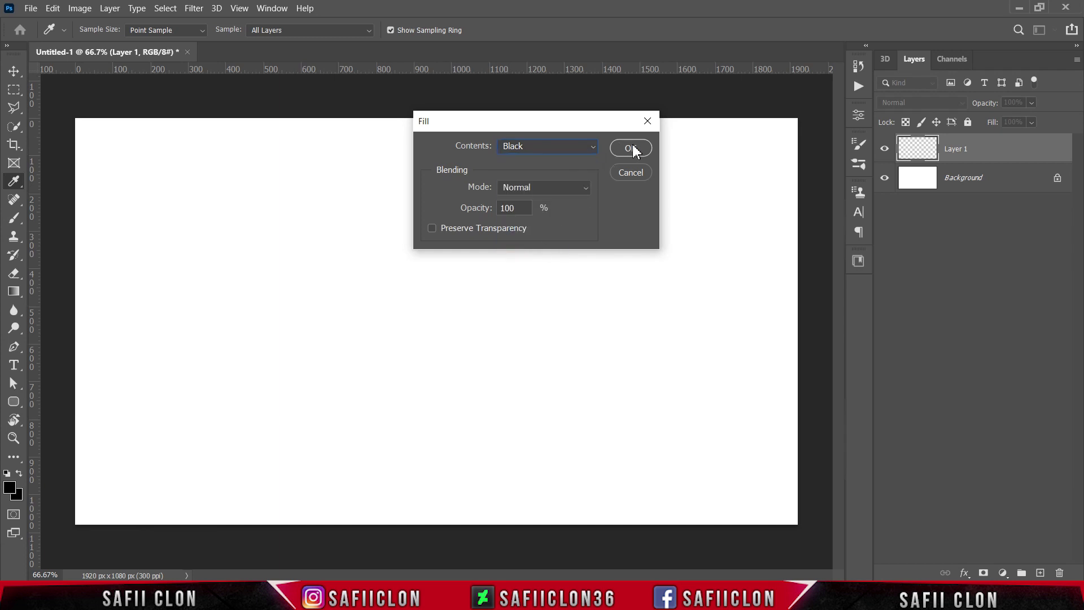
key(v)
click(631, 148)
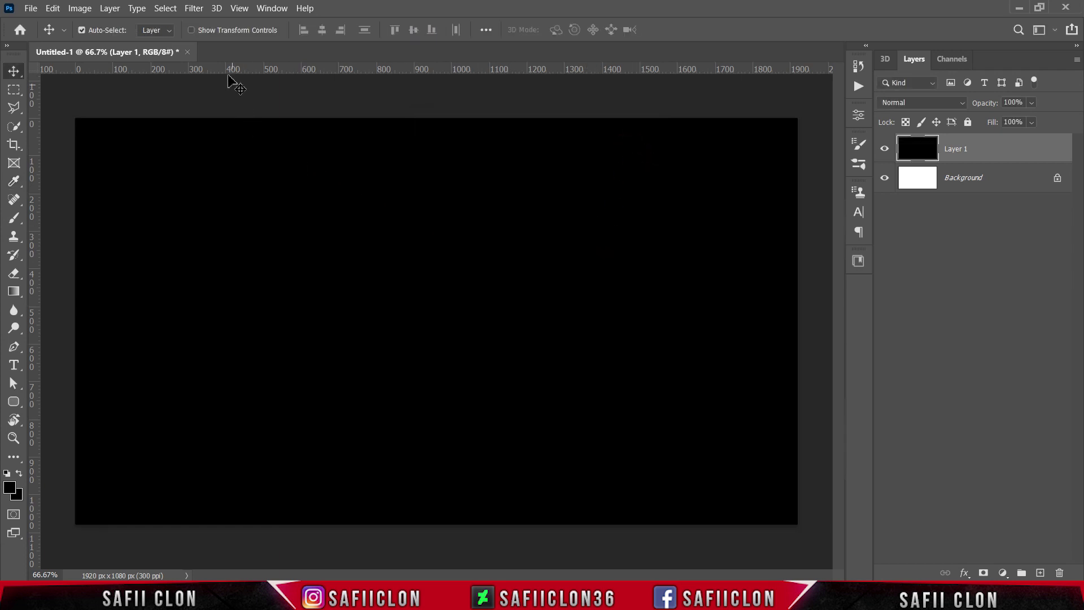
- Add monochromatic noise with Gaussian distribution and an amount of 116.48% to the black layer
click(194, 8)
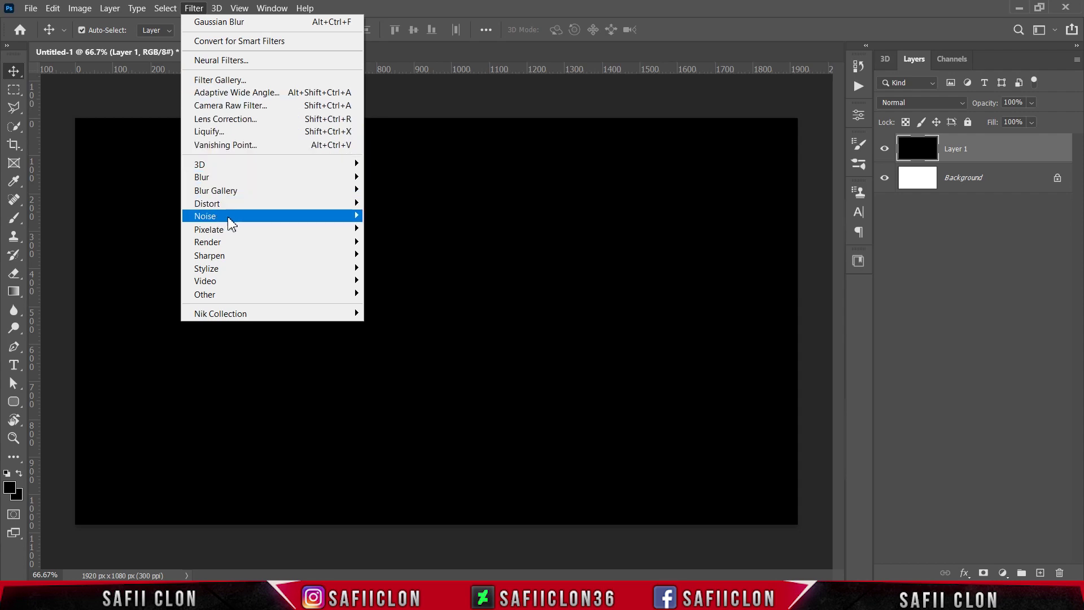
mouse_move(273, 221)
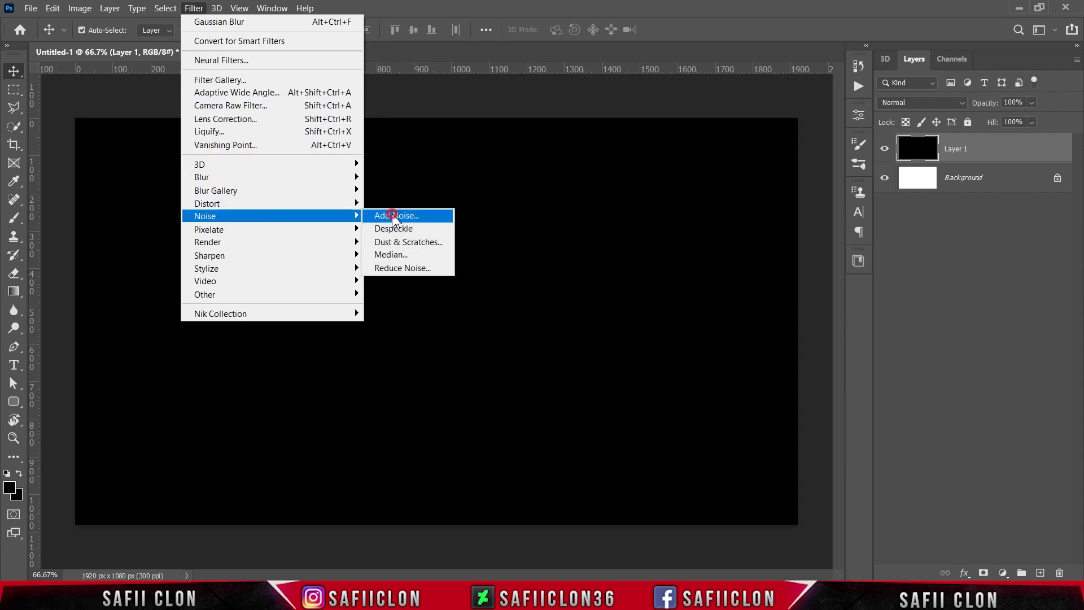
click(393, 217)
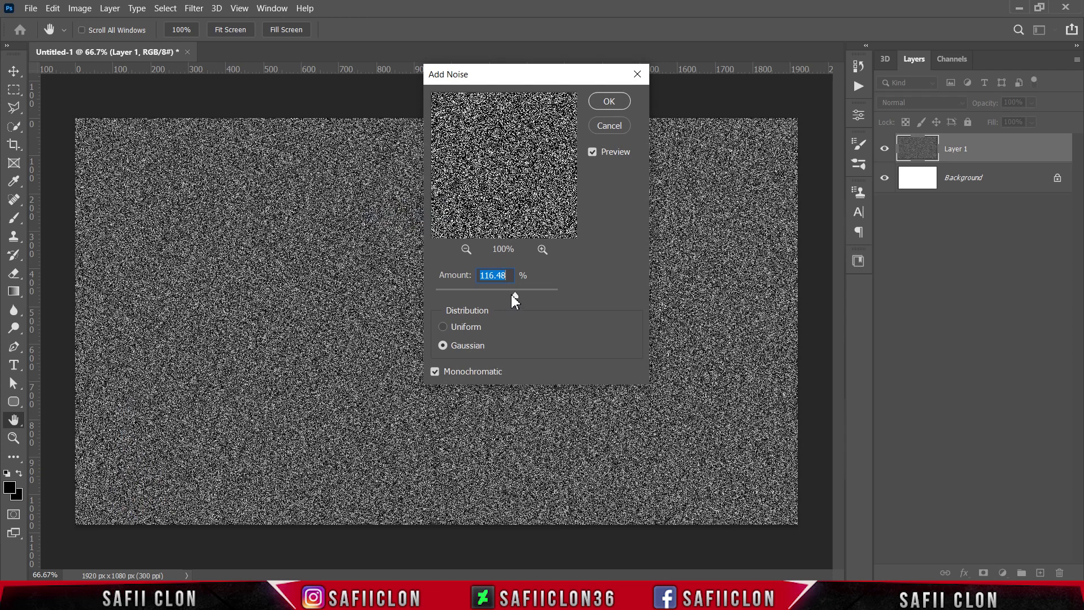
mouse_move(513, 294)
mouse_down()
mouse_move(456, 290)
mouse_move(514, 295)
mouse_up()
click(462, 346)
click(611, 102)
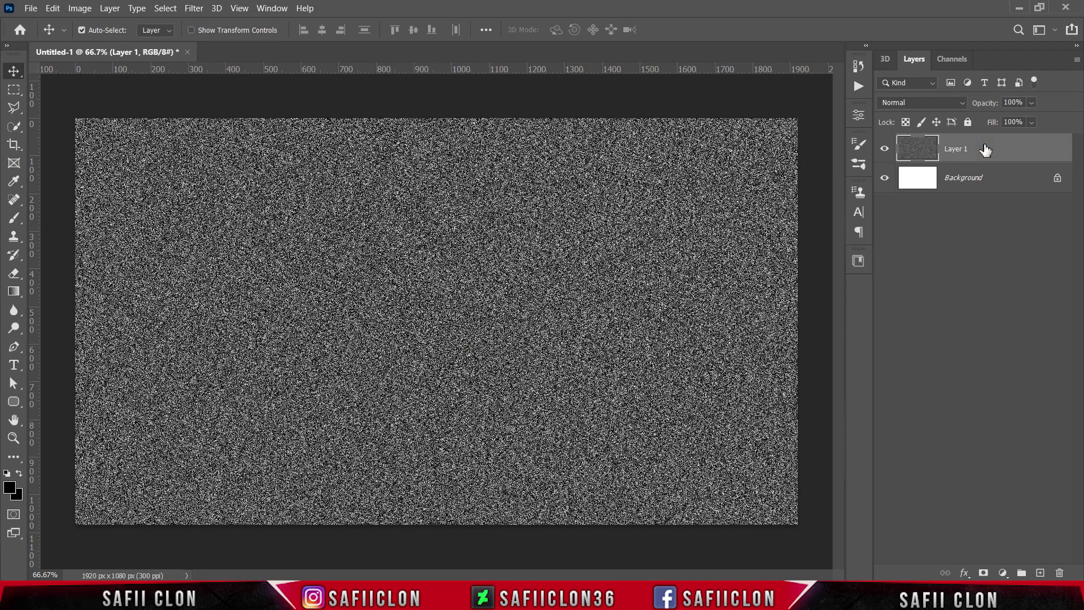
- Convert the noise layer to a smart object and apply a Gaussian Blur with a 5.6 pixel radius
right_click(985, 149)
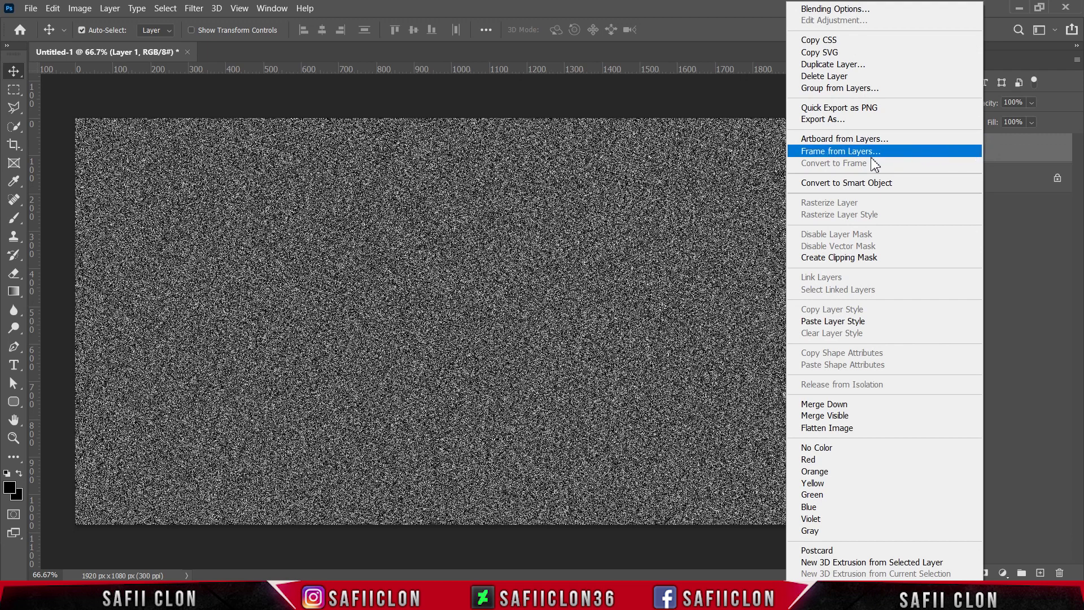
click(824, 183)
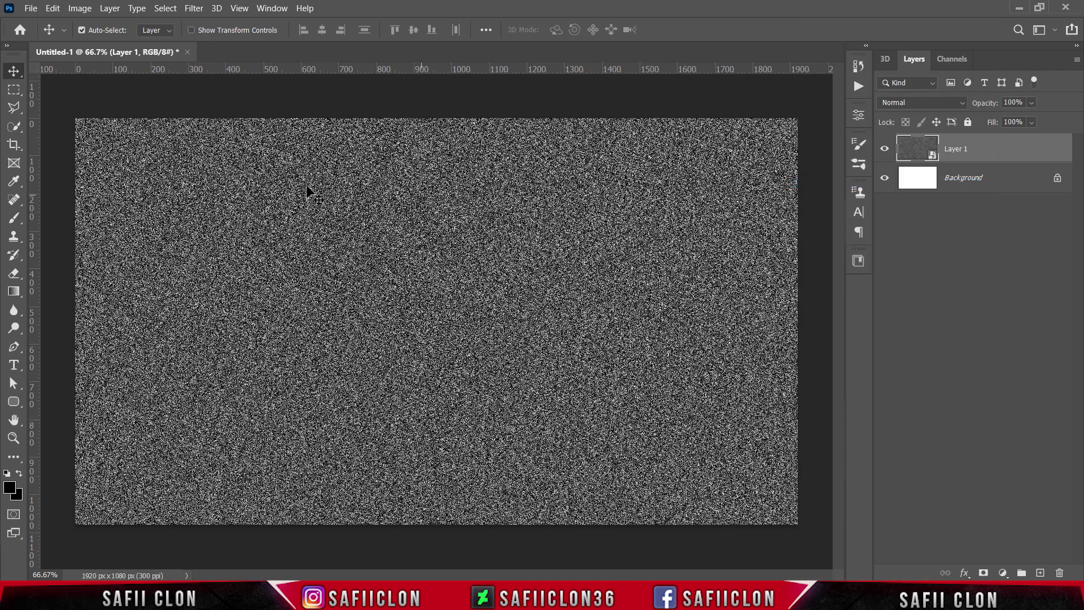
click(194, 8)
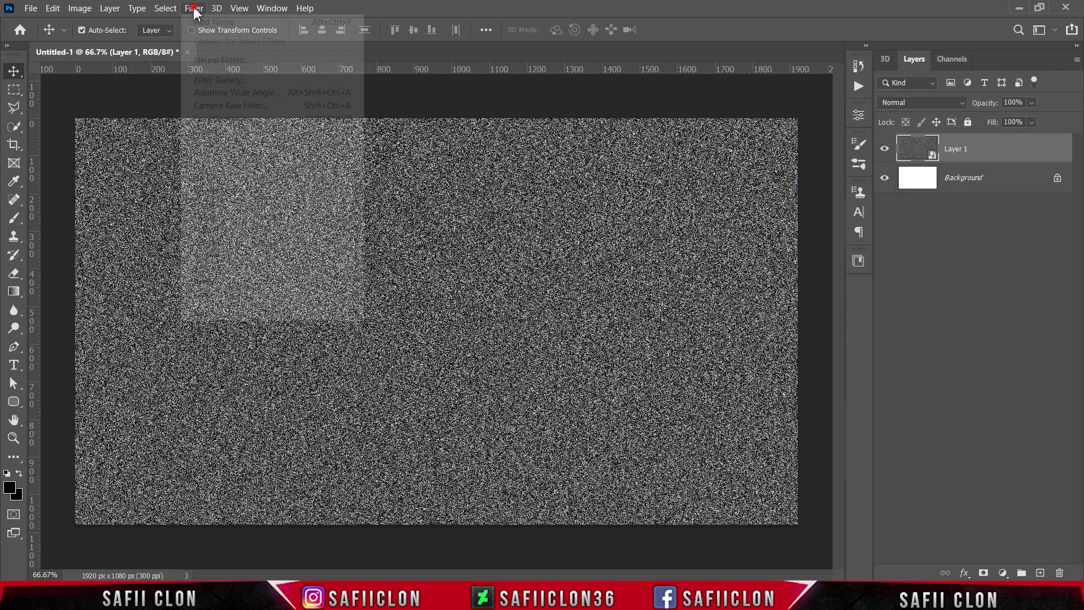
mouse_move(235, 175)
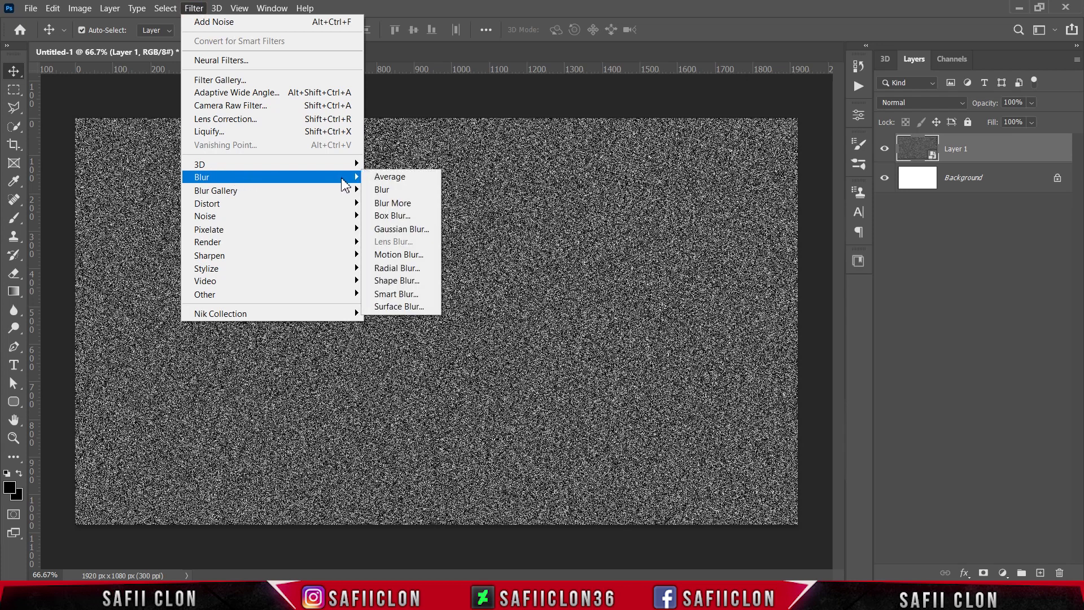
click(406, 231)
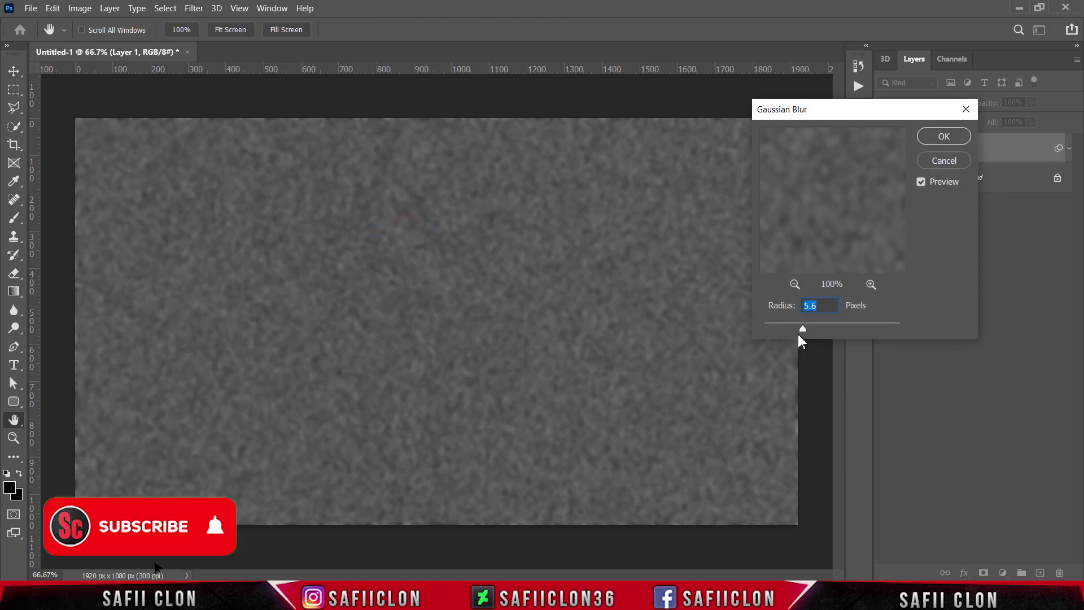
mouse_move(802, 329)
mouse_down()
mouse_move(833, 328)
mouse_move(804, 325)
mouse_up()
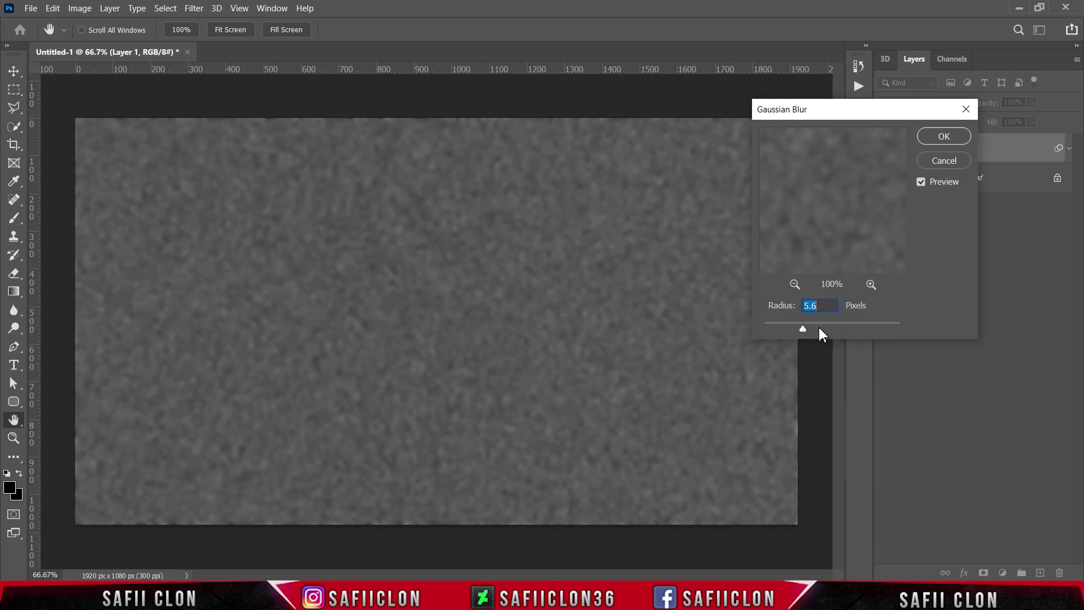
click(944, 138)
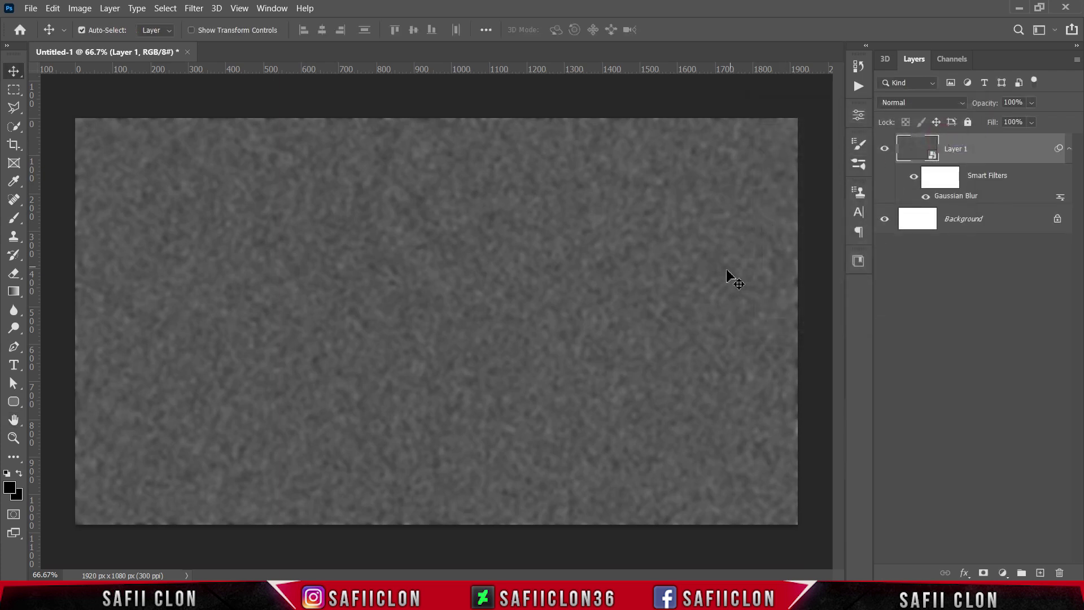
- Apply a Threshold adjustment at level 99 to the blurred noise layer
click(80, 7)
mouse_move(141, 43)
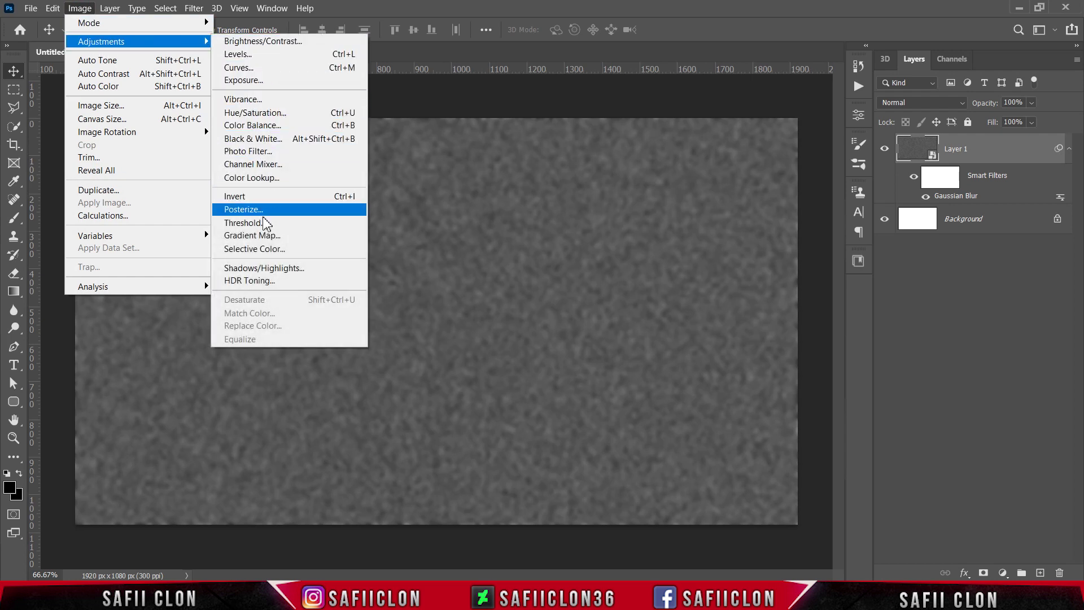
click(285, 223)
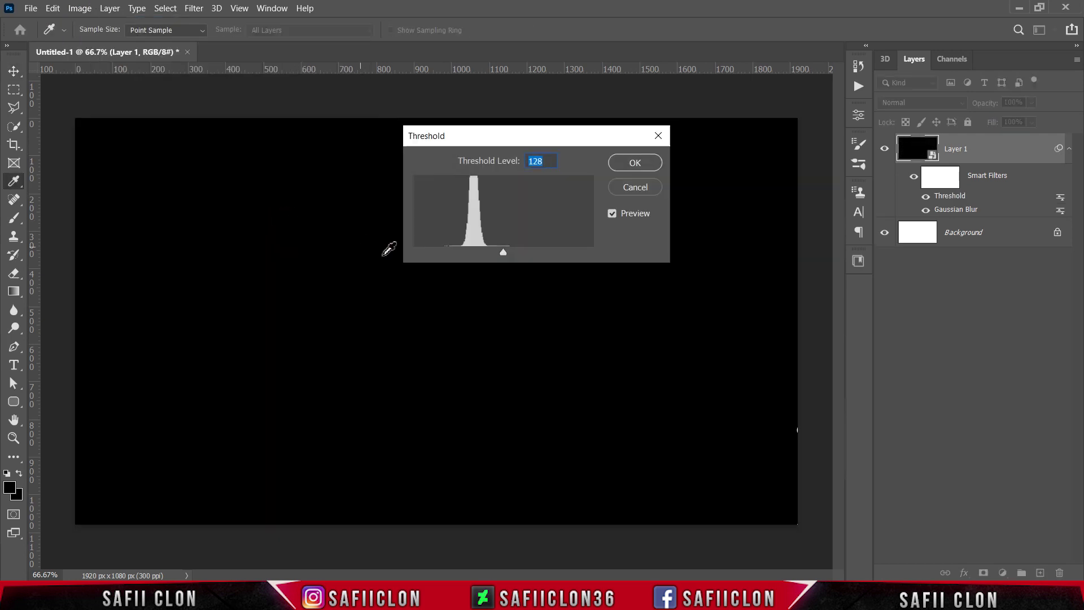
drag(504, 255, 483, 251)
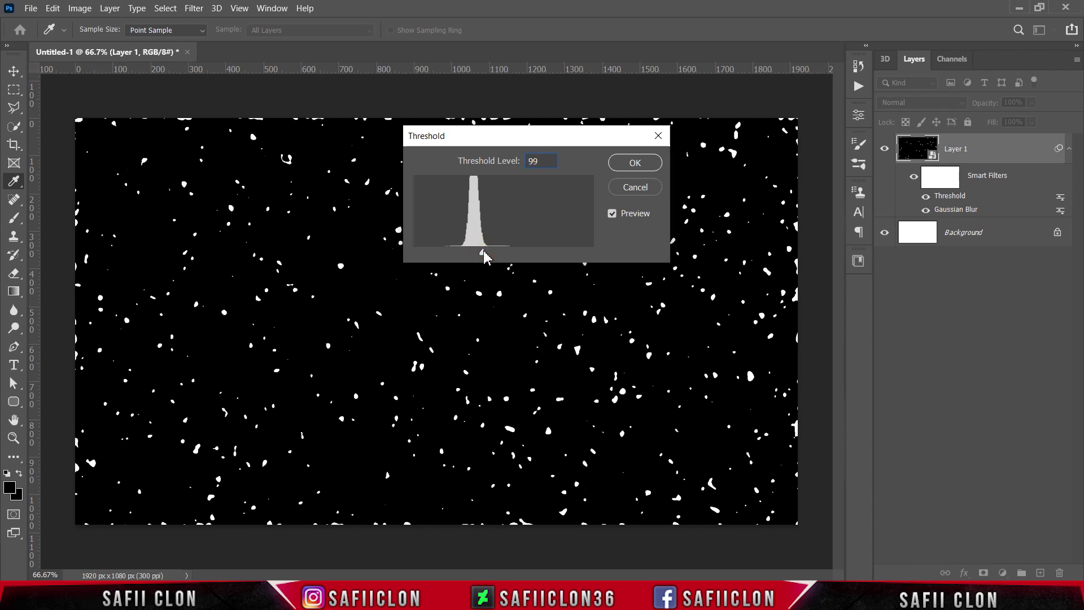
click(484, 255)
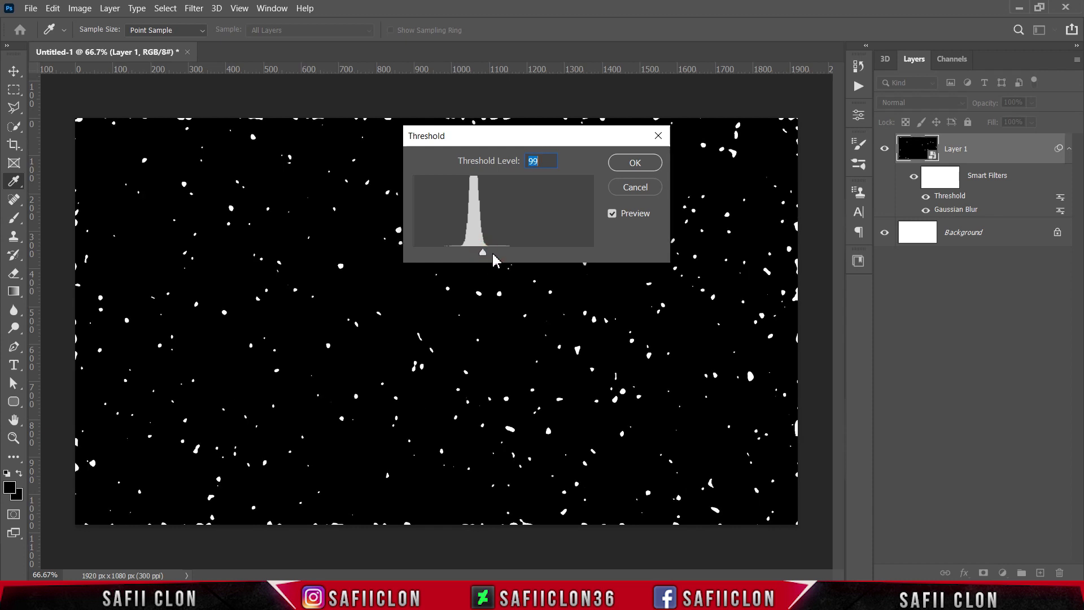
click(626, 163)
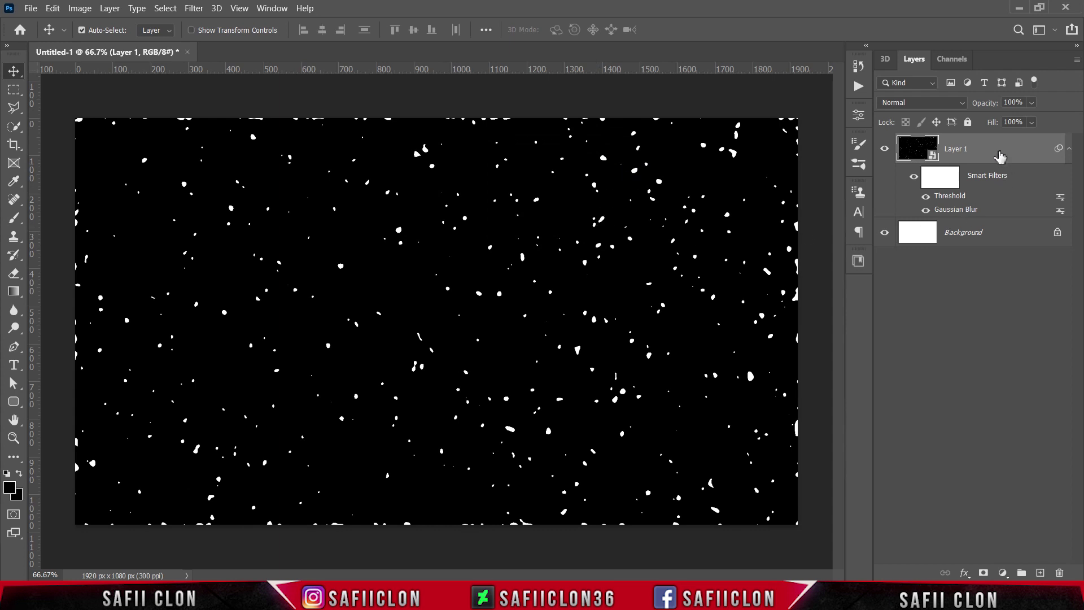
- Start a Field Blur on the speckled layer with 43 px blur, 51% light bokeh and 36% bokeh color
click(194, 9)
mouse_move(308, 194)
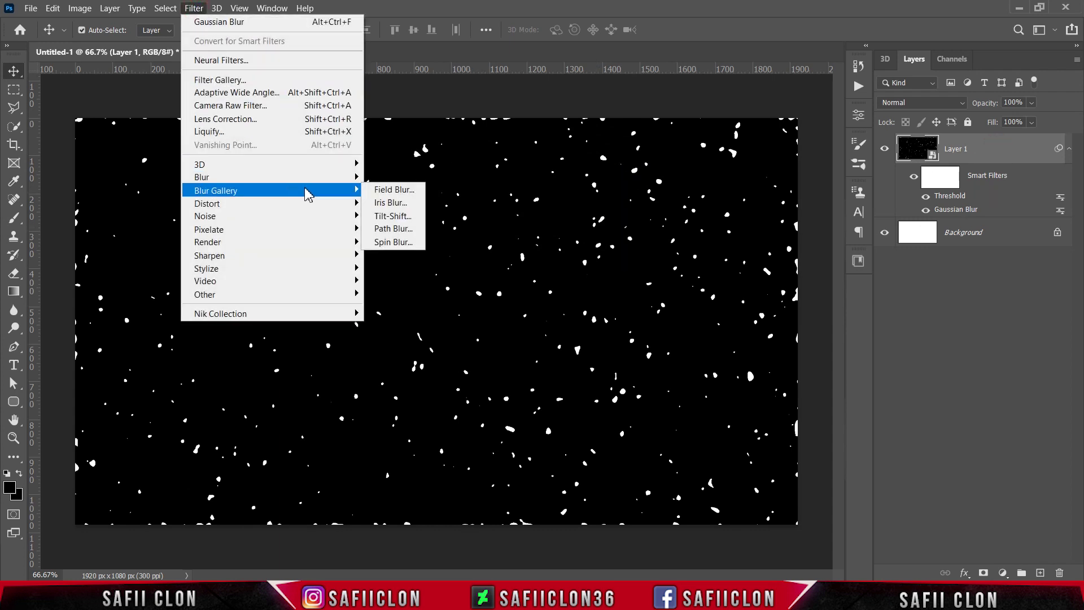
click(394, 189)
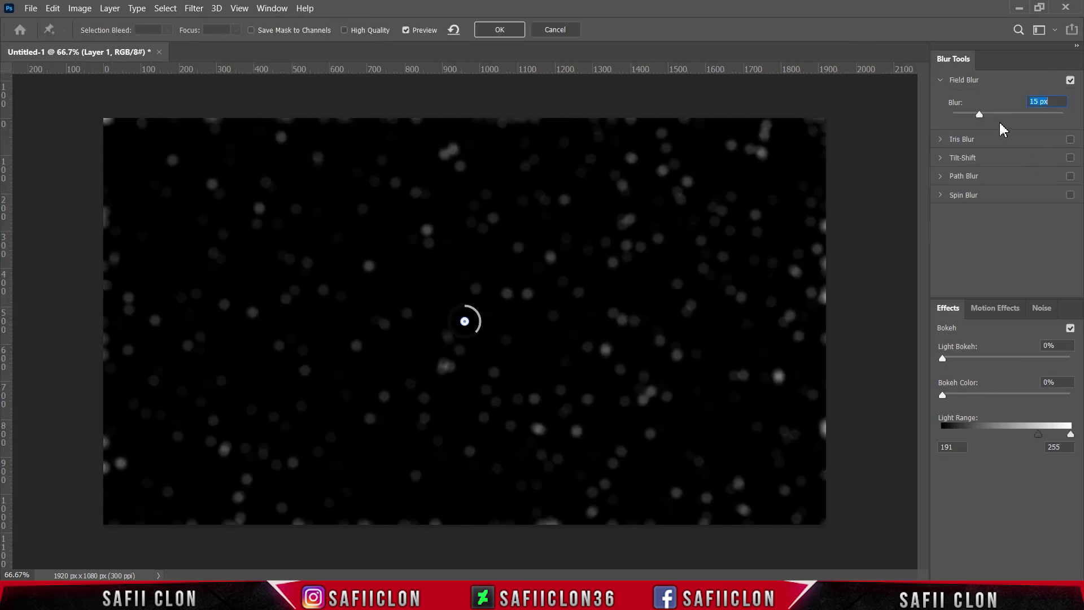
drag(980, 116, 999, 116)
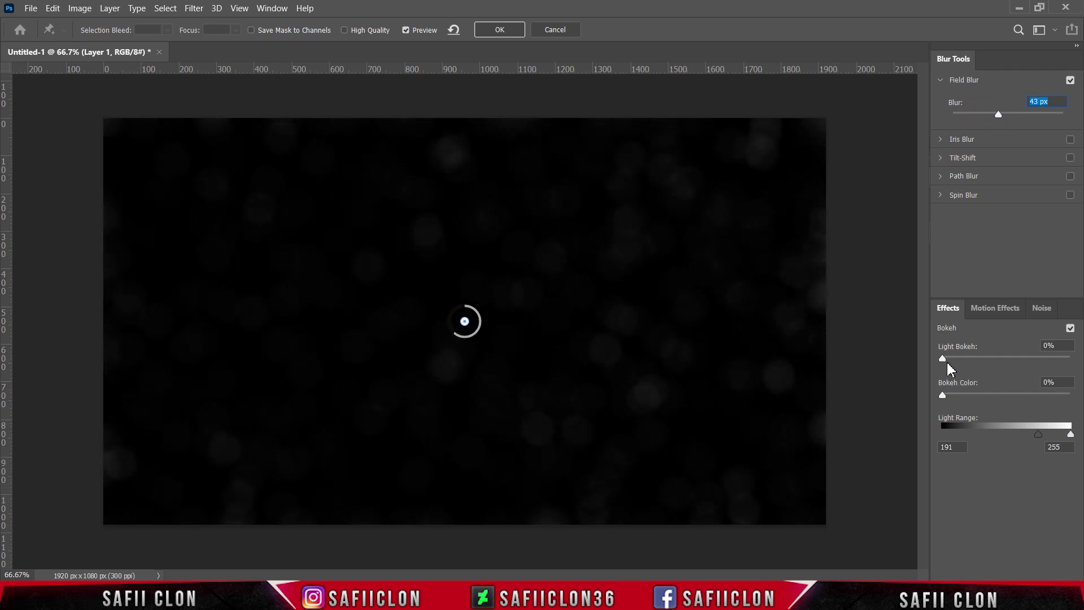
drag(947, 362, 1008, 360)
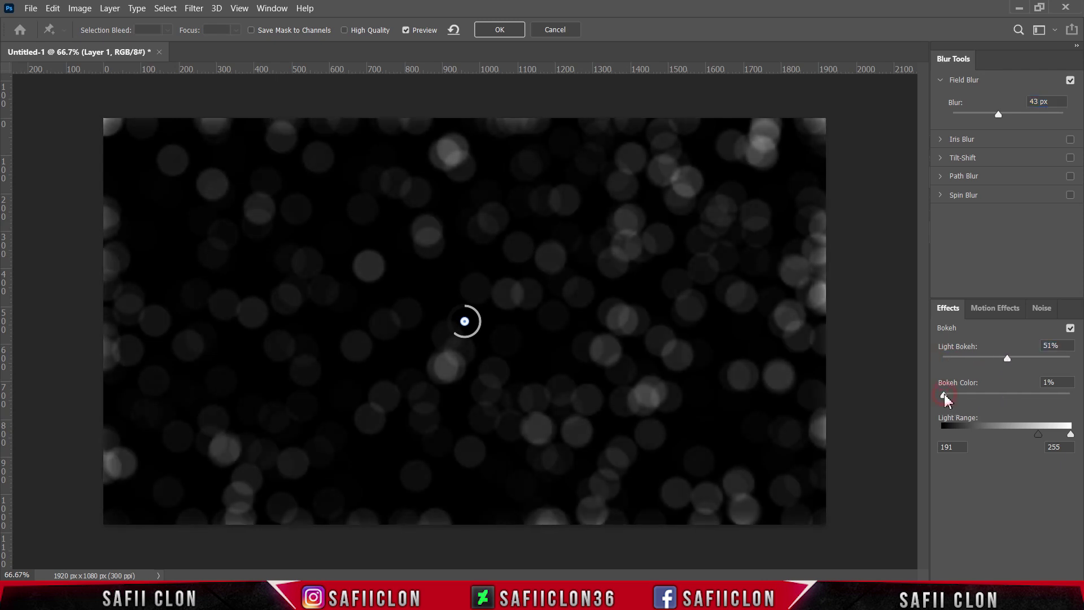
drag(944, 395, 1007, 395)
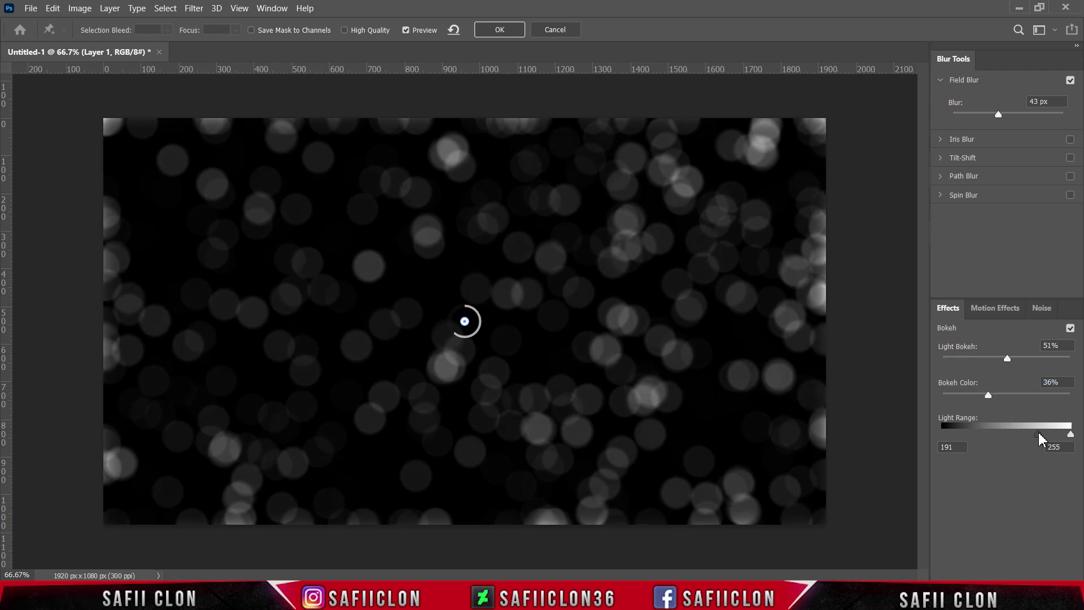
- Set the bokeh light range to 158–242 and apply the Field Blur
drag(1038, 433, 1019, 439)
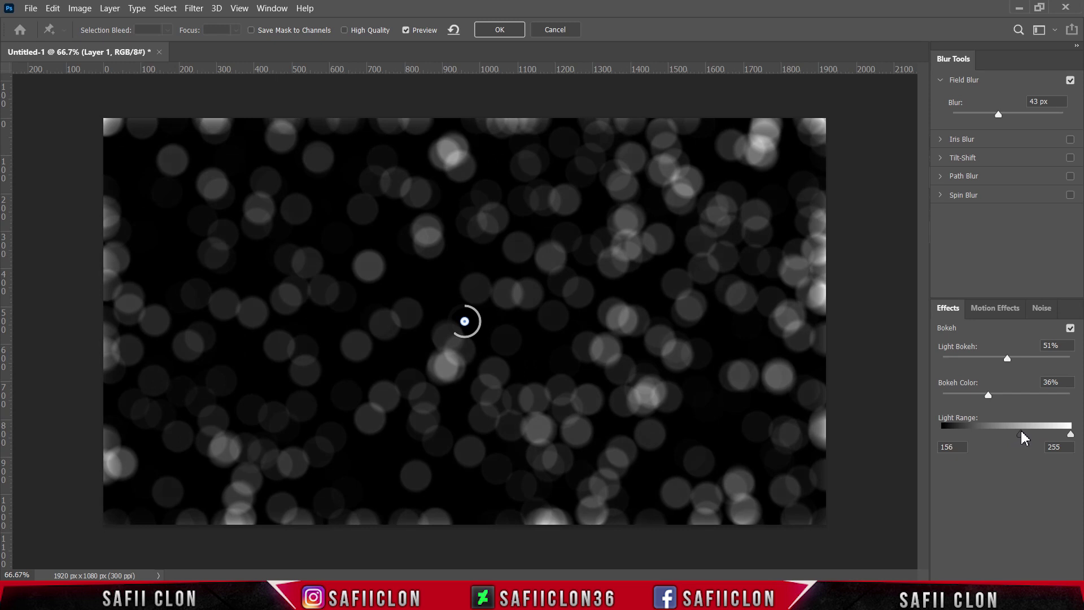
click(1070, 435)
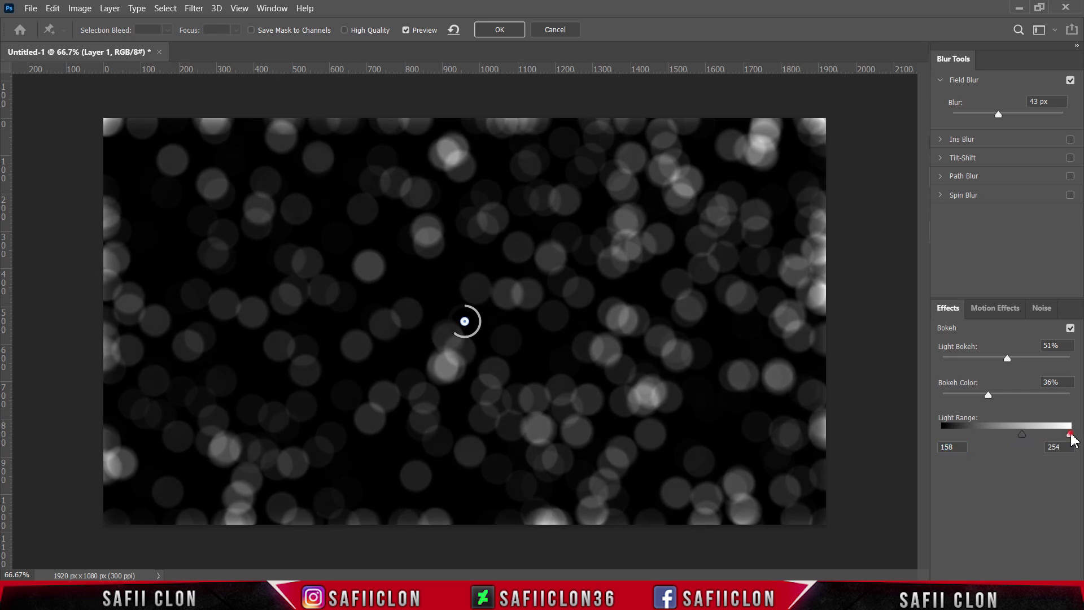
drag(1069, 436, 1065, 436)
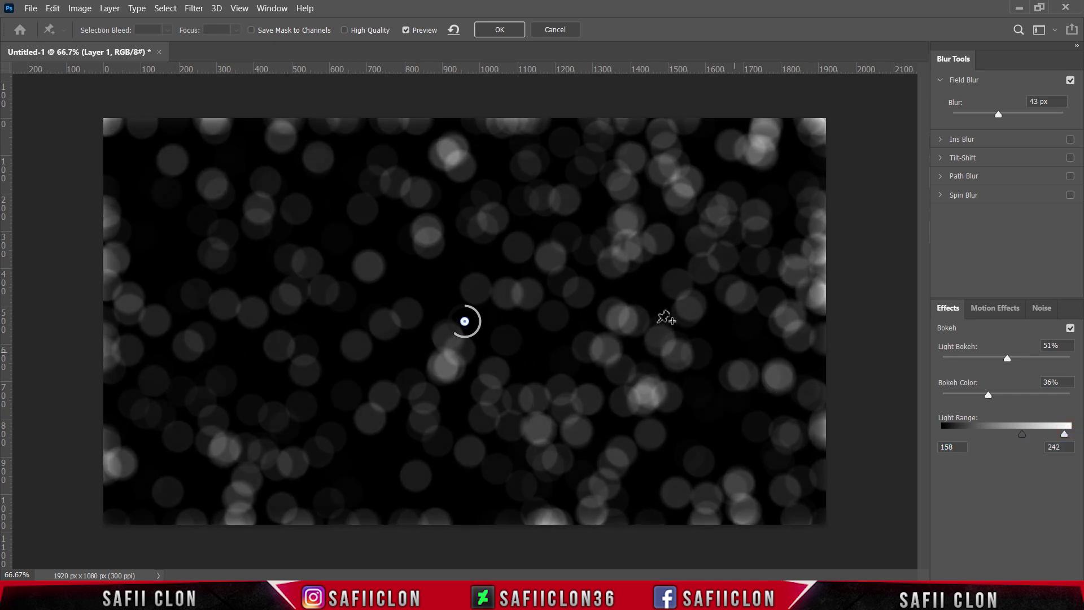
click(496, 31)
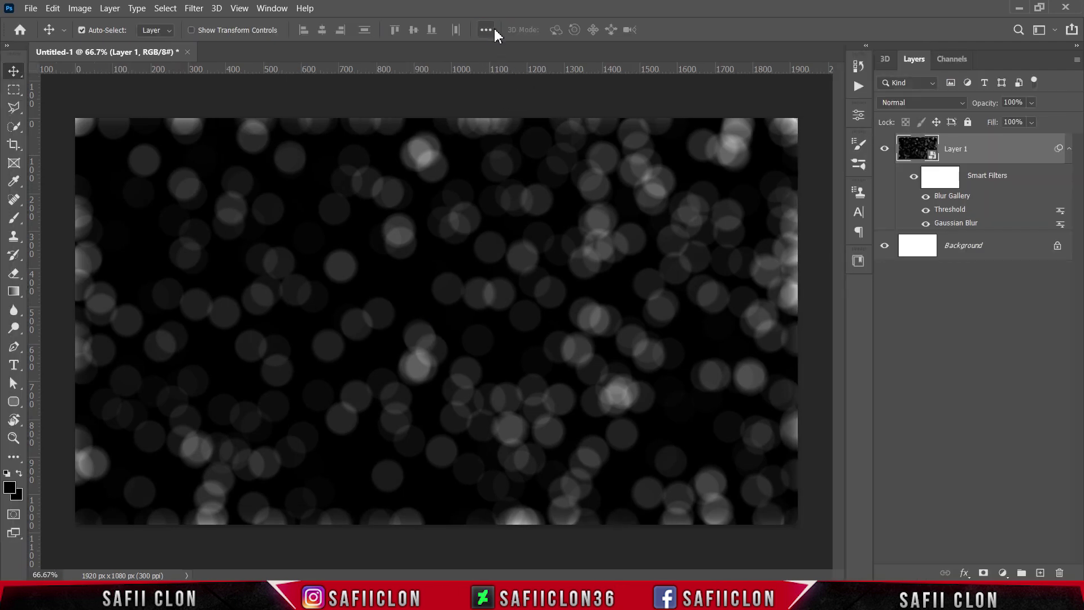
- Compare the canvas with the bokeh layer hidden and shown, and open the portrait photo from the Bluur folder
click(884, 149)
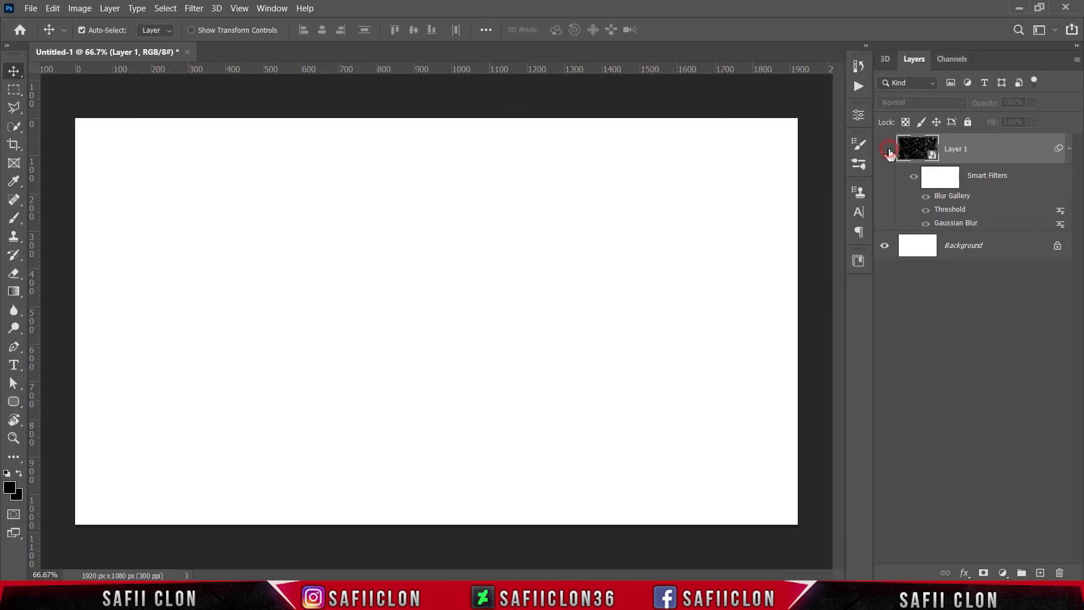
click(884, 148)
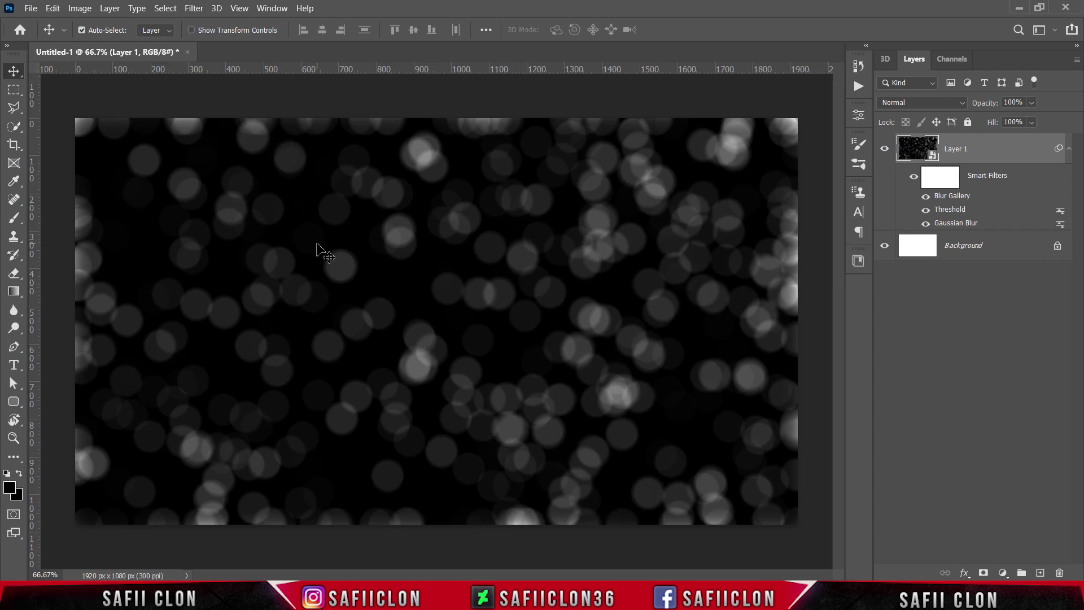
click(30, 8)
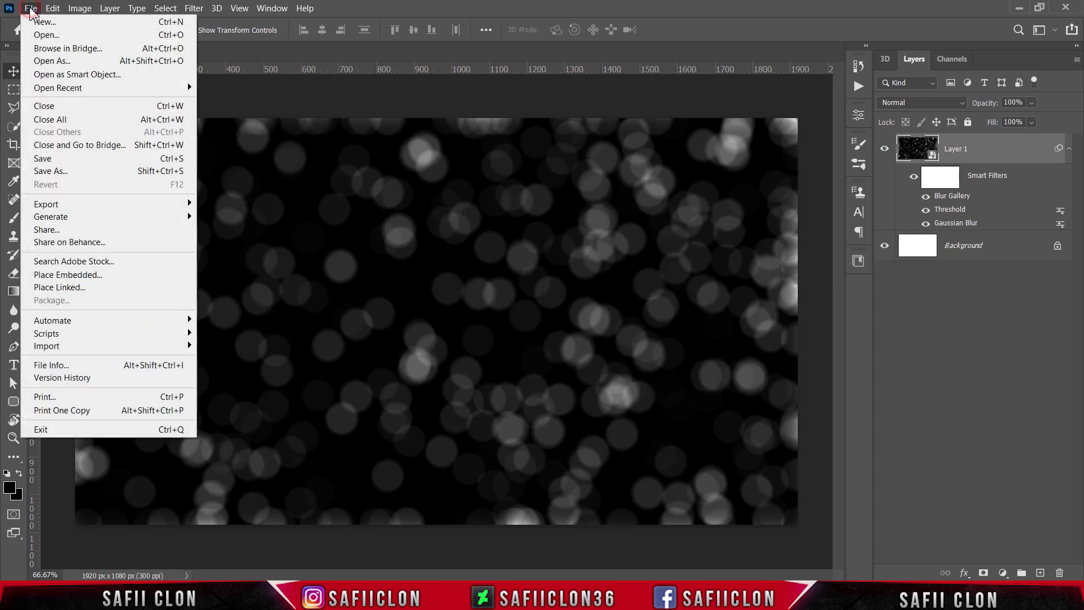
click(45, 36)
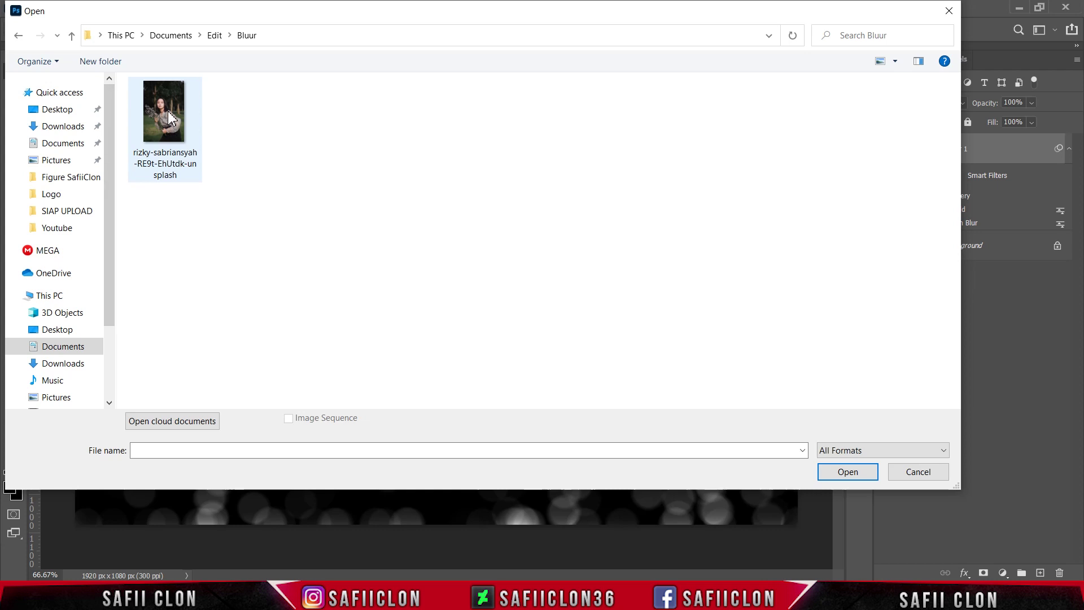
click(169, 118)
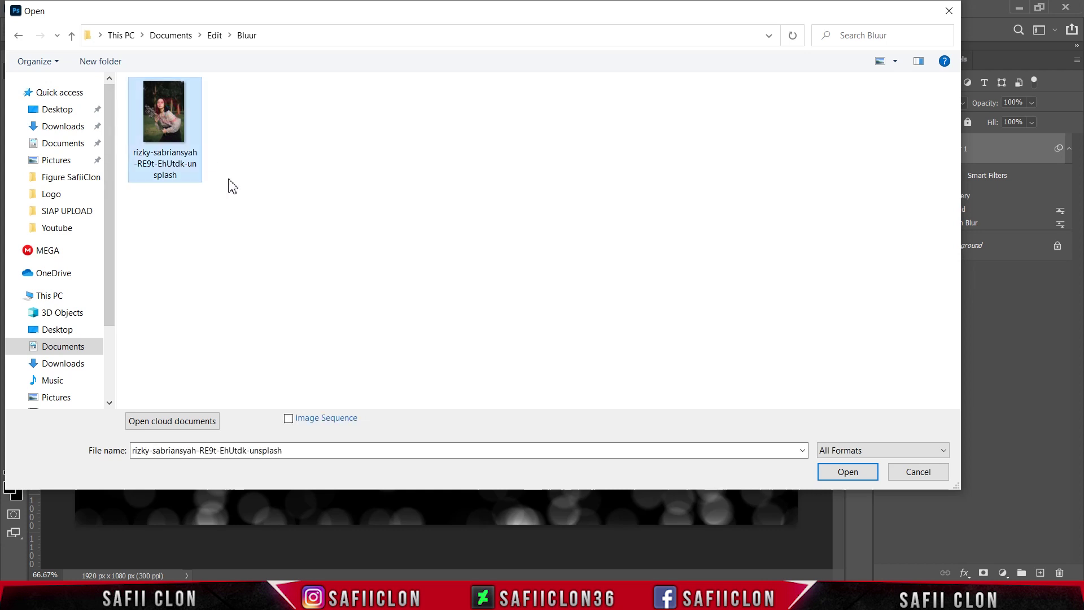
click(848, 472)
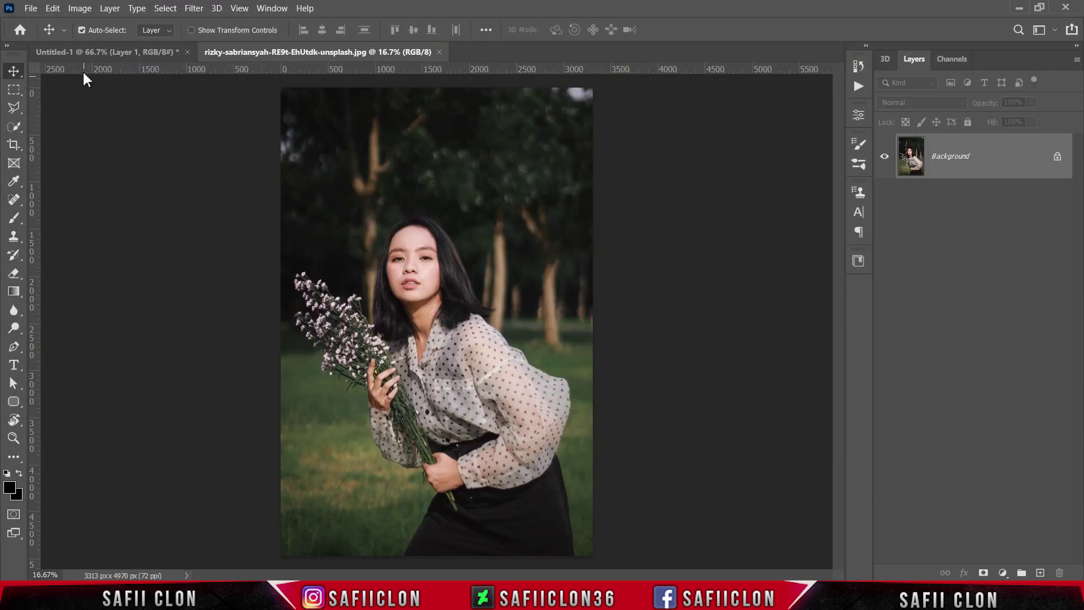
- Duplicate the bokeh layer as a plain pixel layer and move the copy into the portrait photo document
click(79, 50)
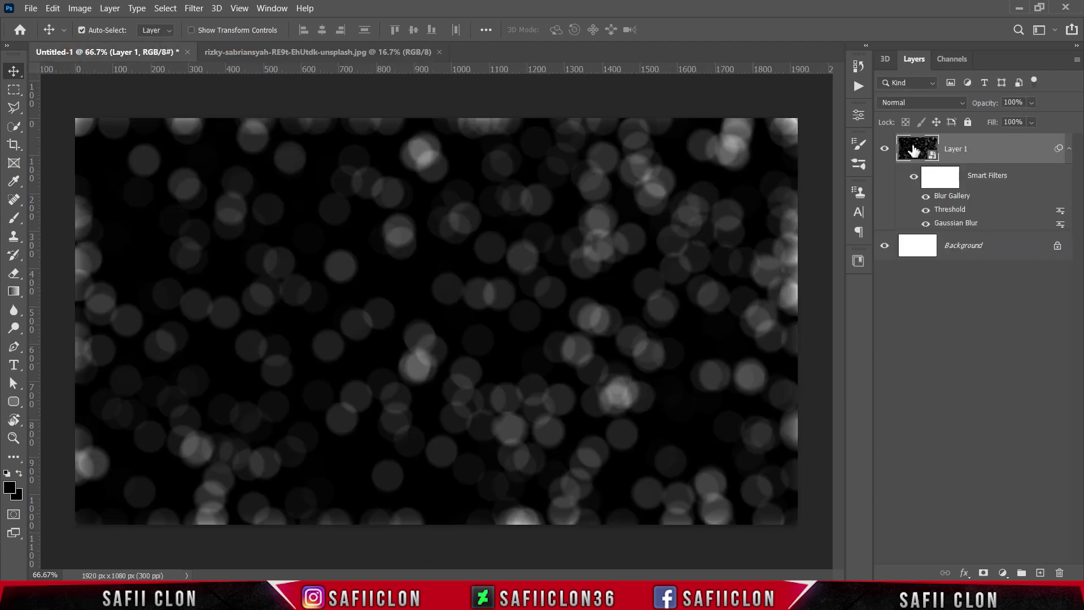
key(ctrl+j)
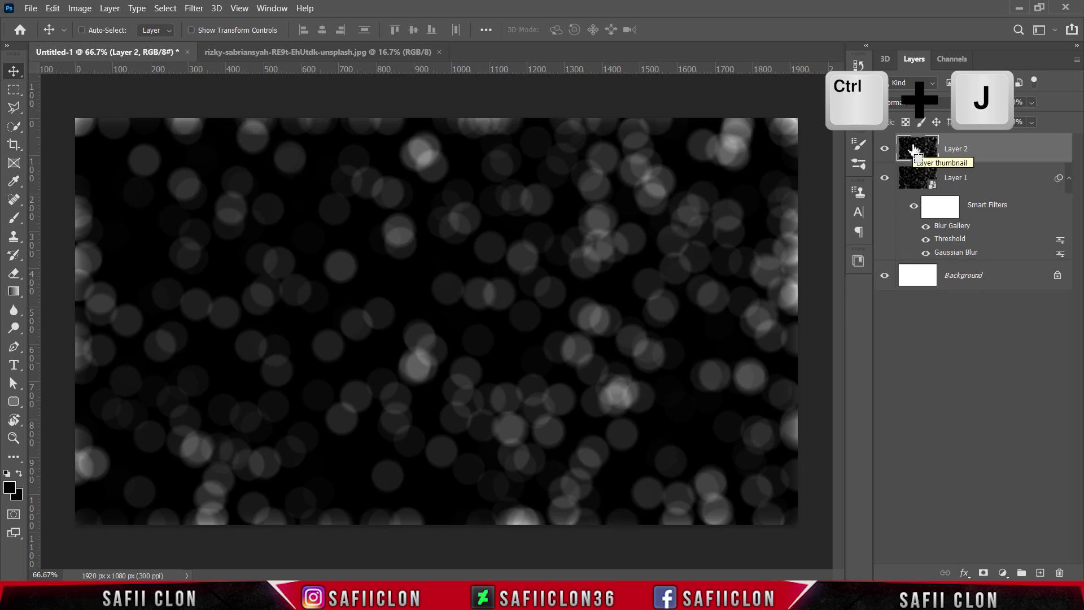
drag(998, 149, 463, 328)
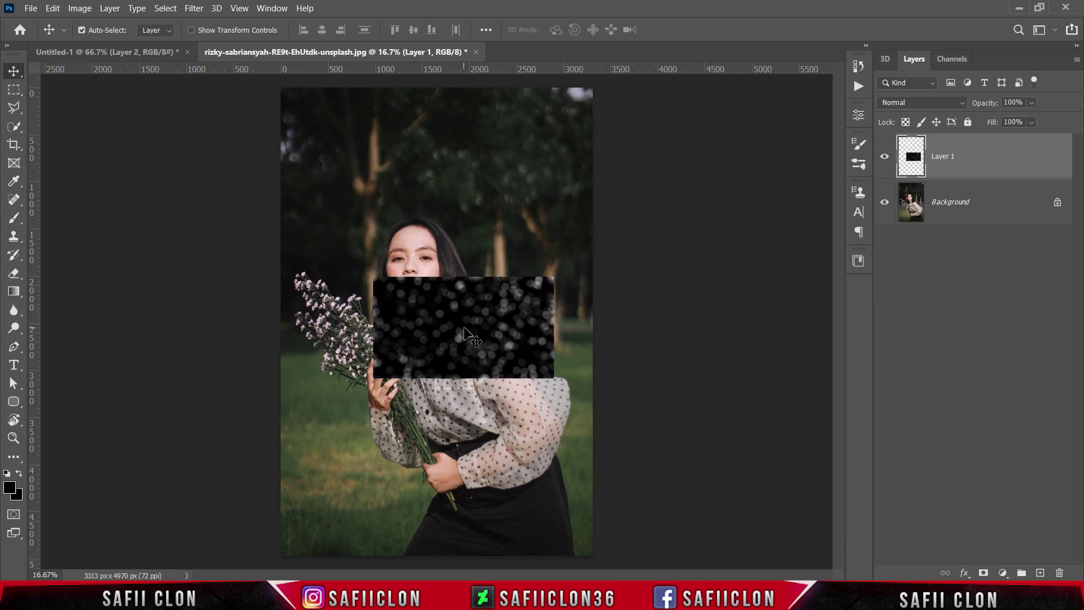
- Scale the bokeh layer to about 248%, 4765 x 2680 px, aligned to the photo's upper edge and covering its full width
key(ctrl+t)
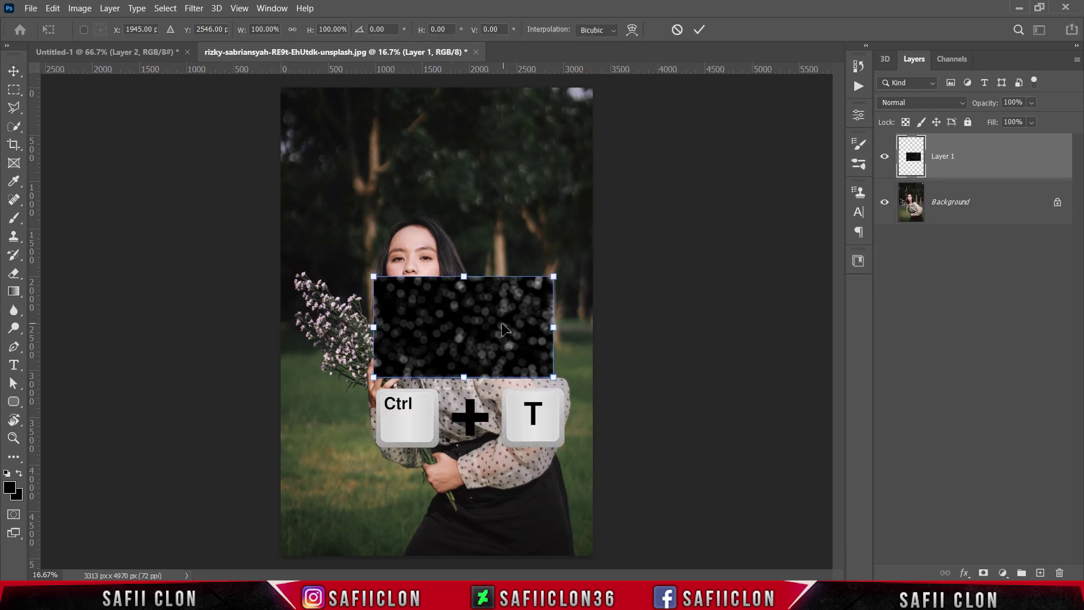
drag(498, 327, 406, 138)
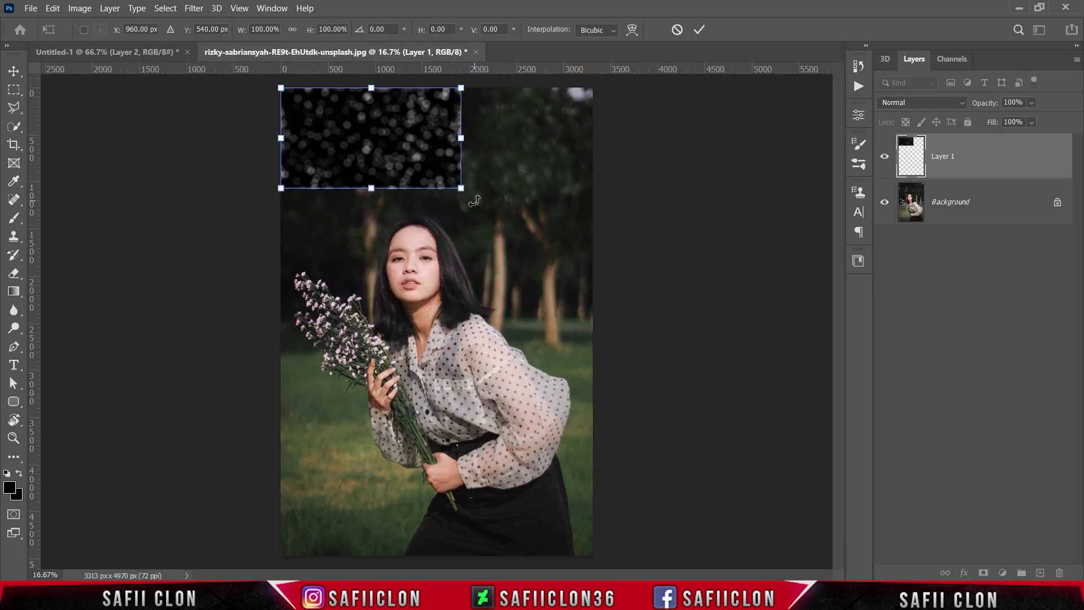
drag(460, 190, 692, 315)
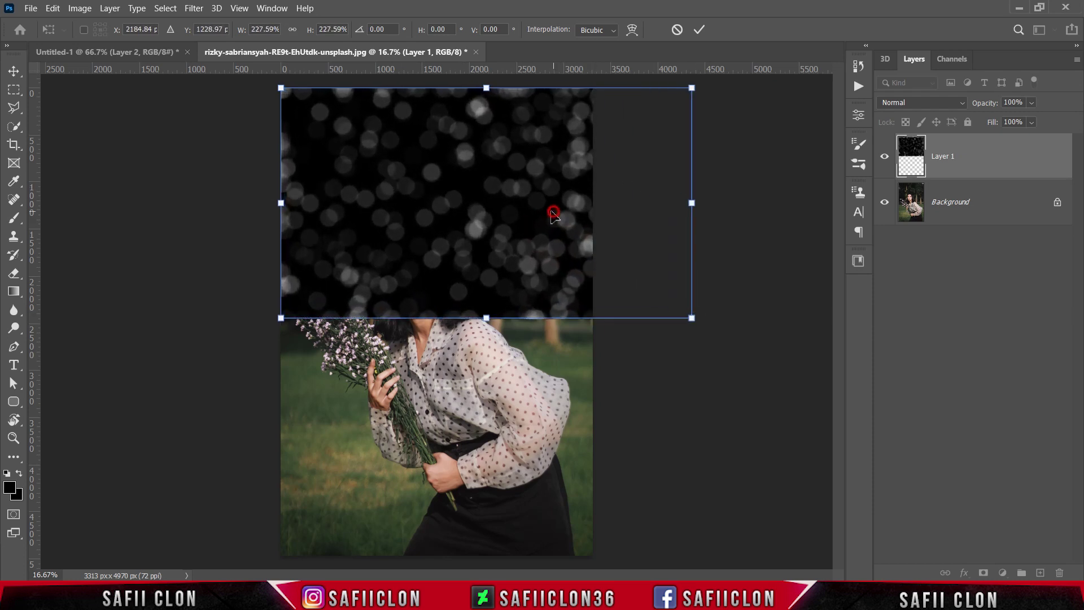
drag(554, 213, 514, 213)
drag(655, 319, 689, 339)
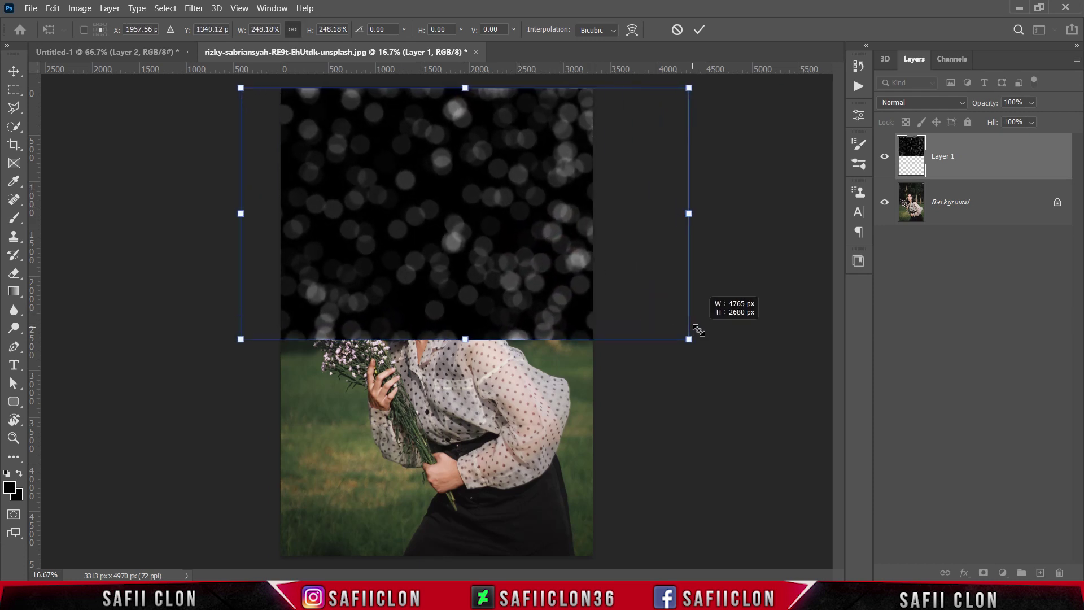
click(699, 29)
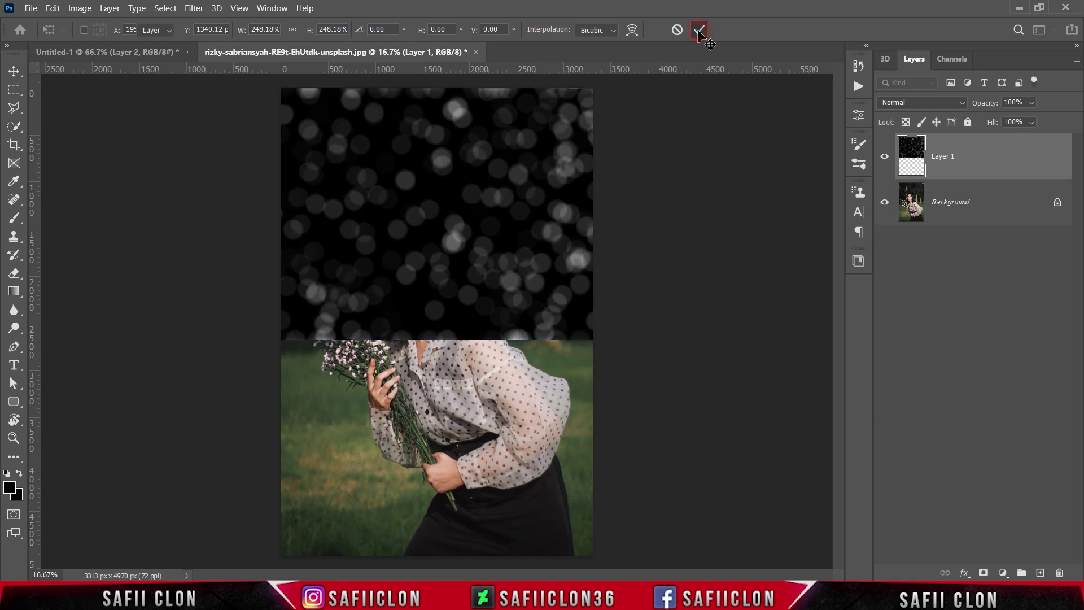
- Set the bokeh layer's blend mode to Screen and compare the photo with the layer hidden and shown
click(961, 106)
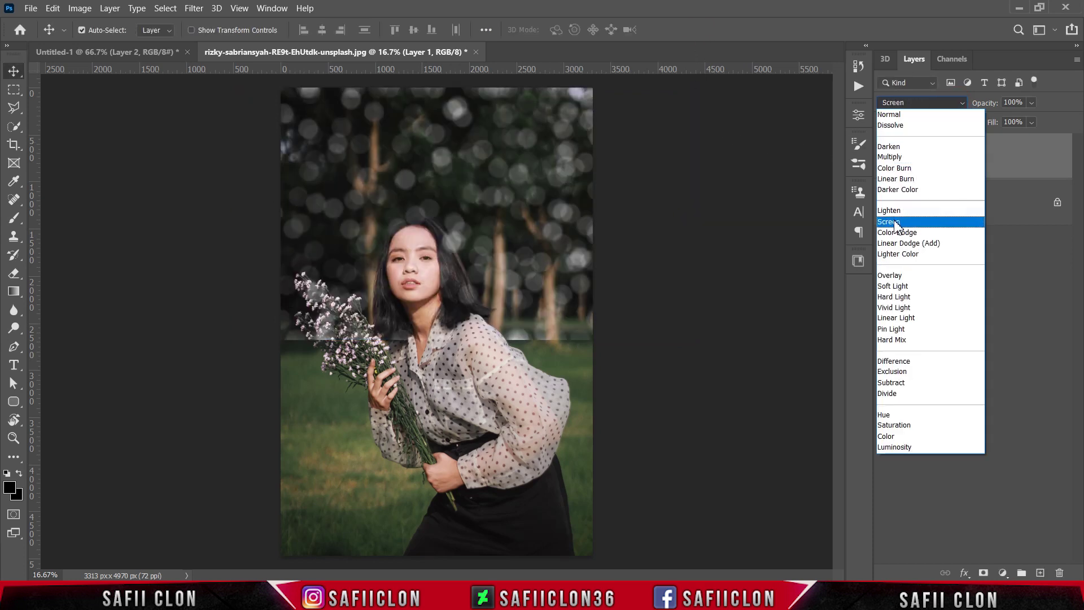
click(895, 221)
click(885, 160)
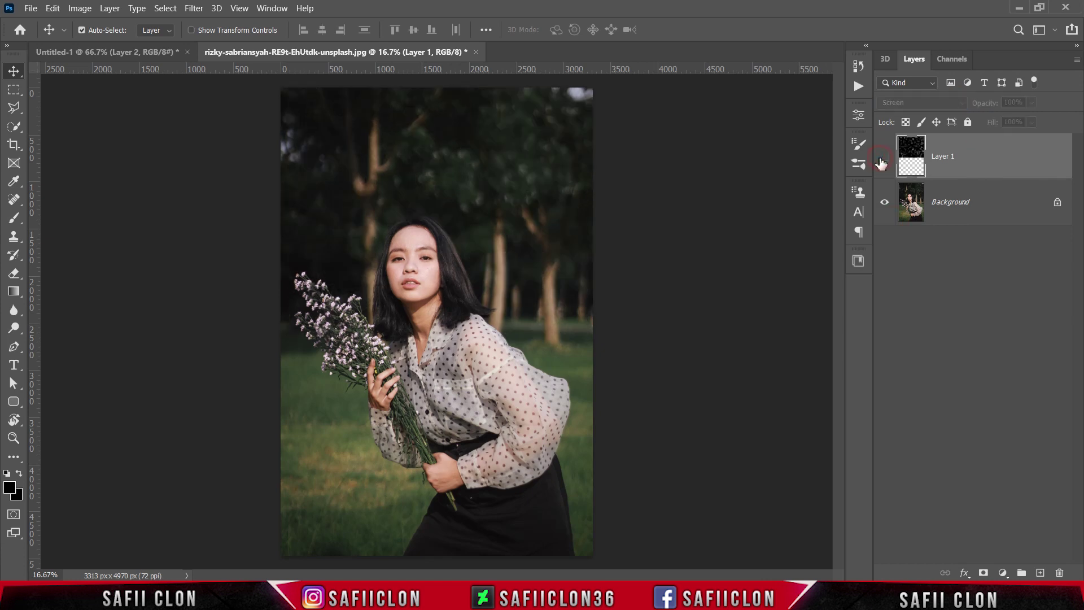
click(885, 160)
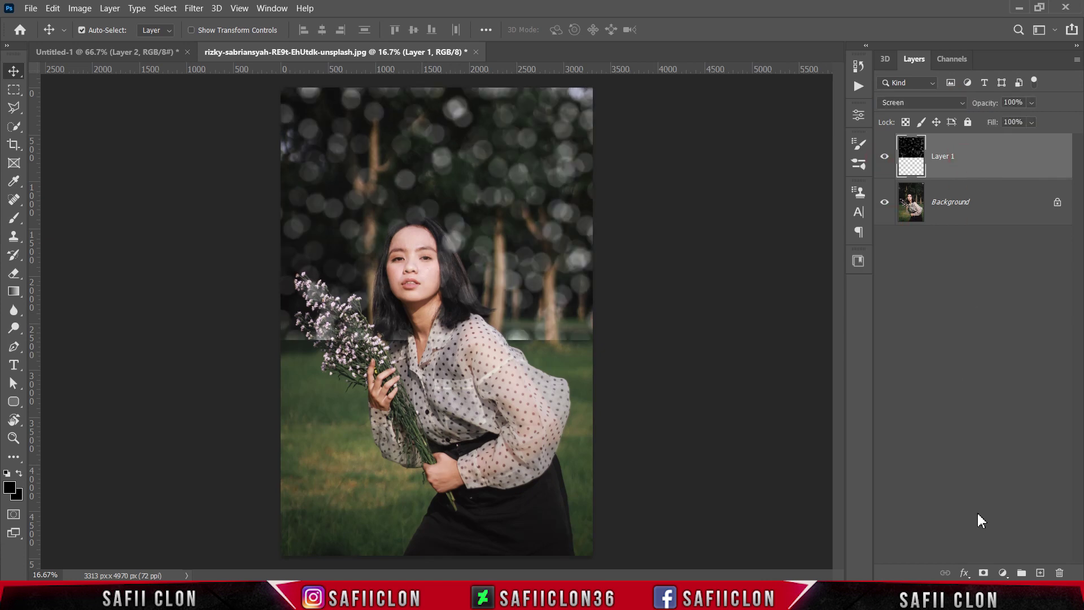
- Add a layer mask to the bokeh layer and set up a Soft Round brush at 338 px and 100% opacity
click(983, 573)
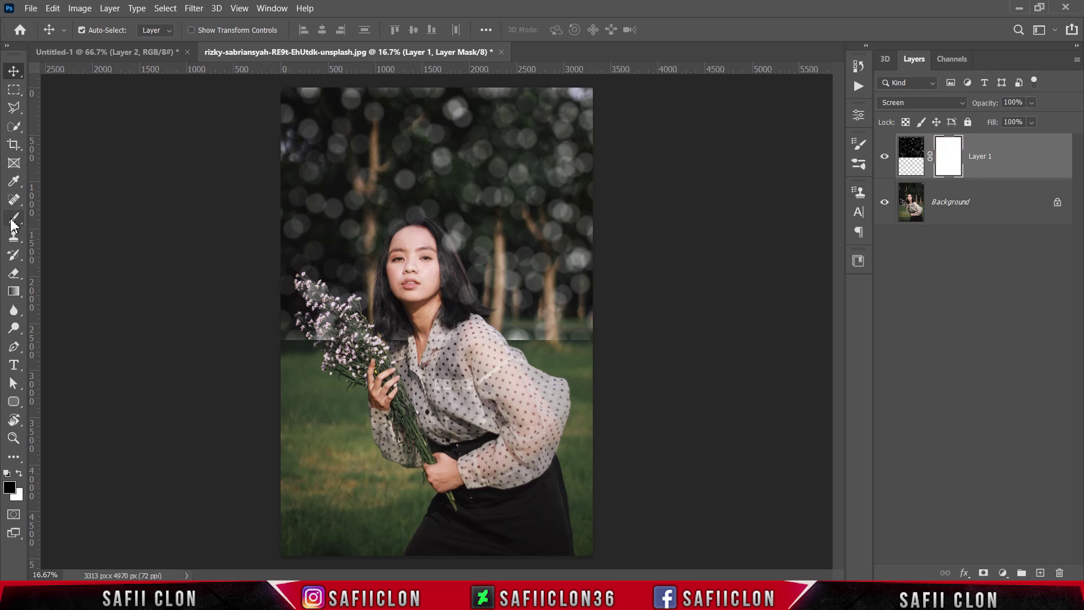
drag(14, 218, 69, 221)
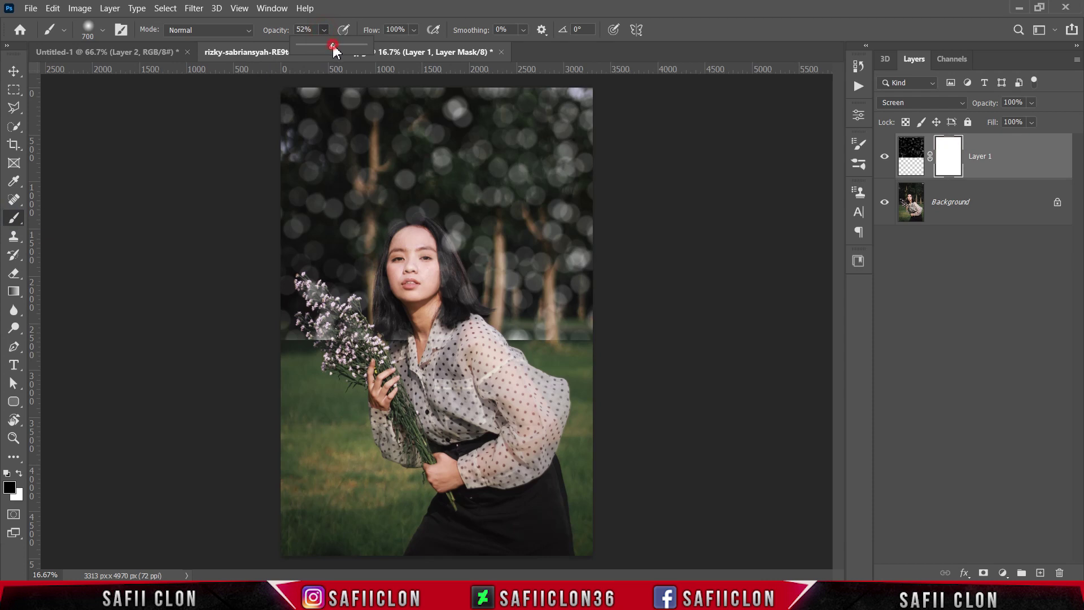
drag(328, 45, 364, 45)
click(332, 32)
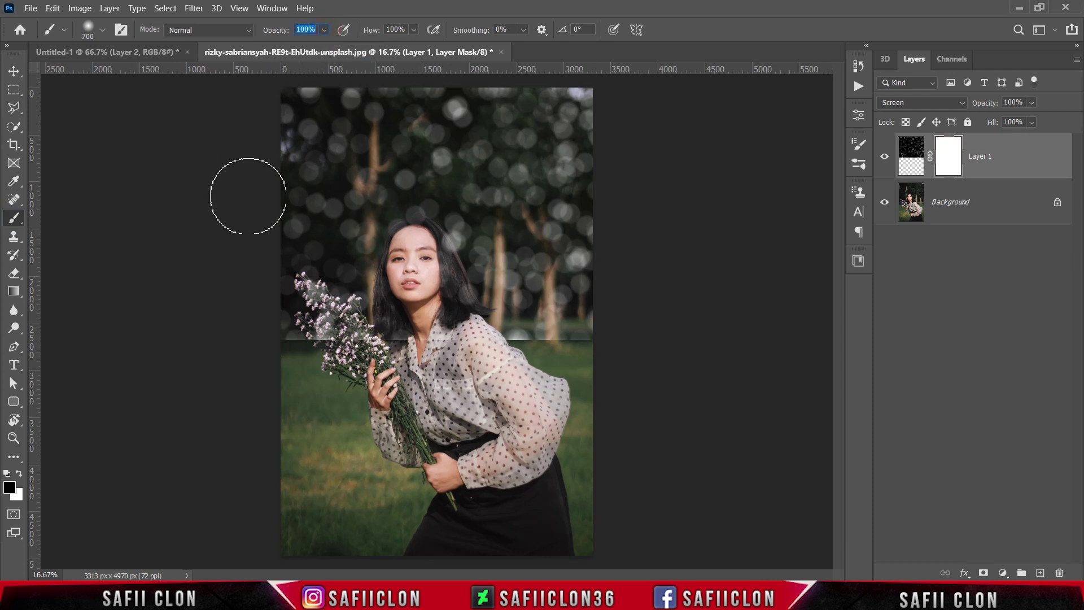
click(102, 30)
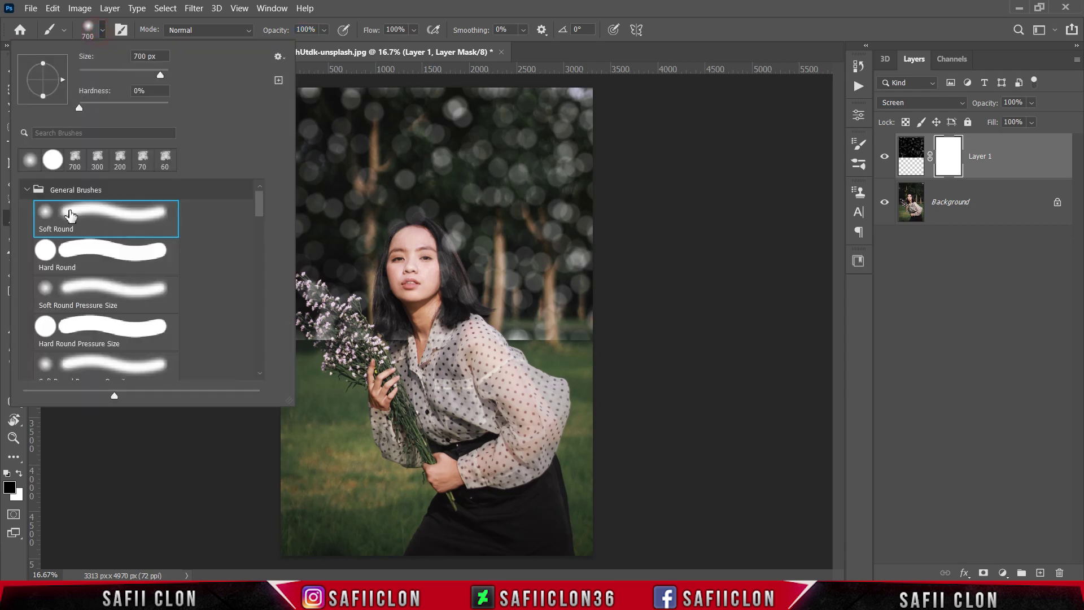
click(71, 214)
drag(160, 75, 152, 75)
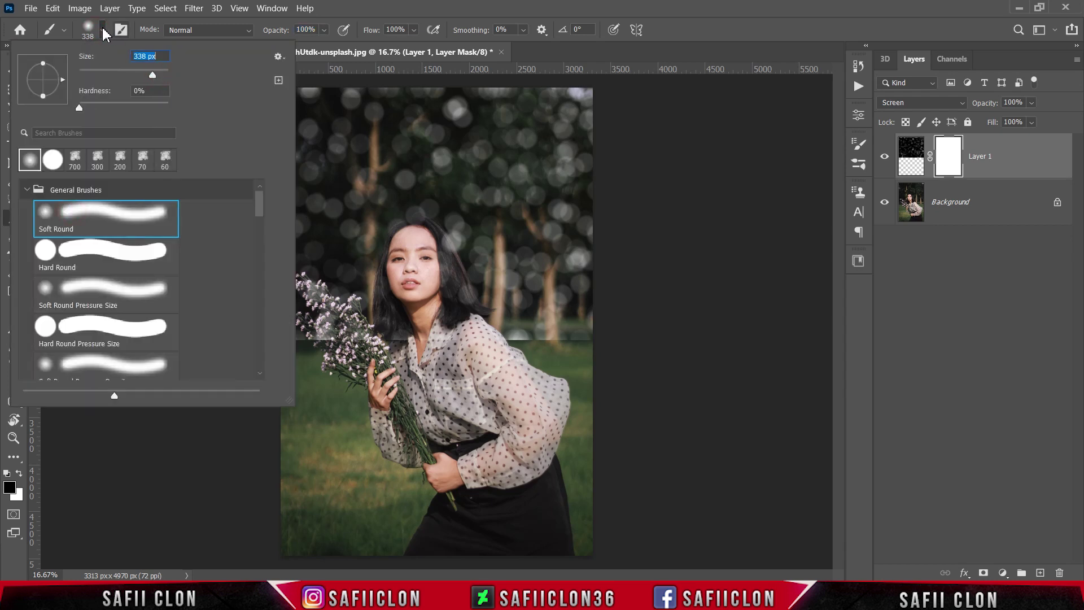
click(103, 30)
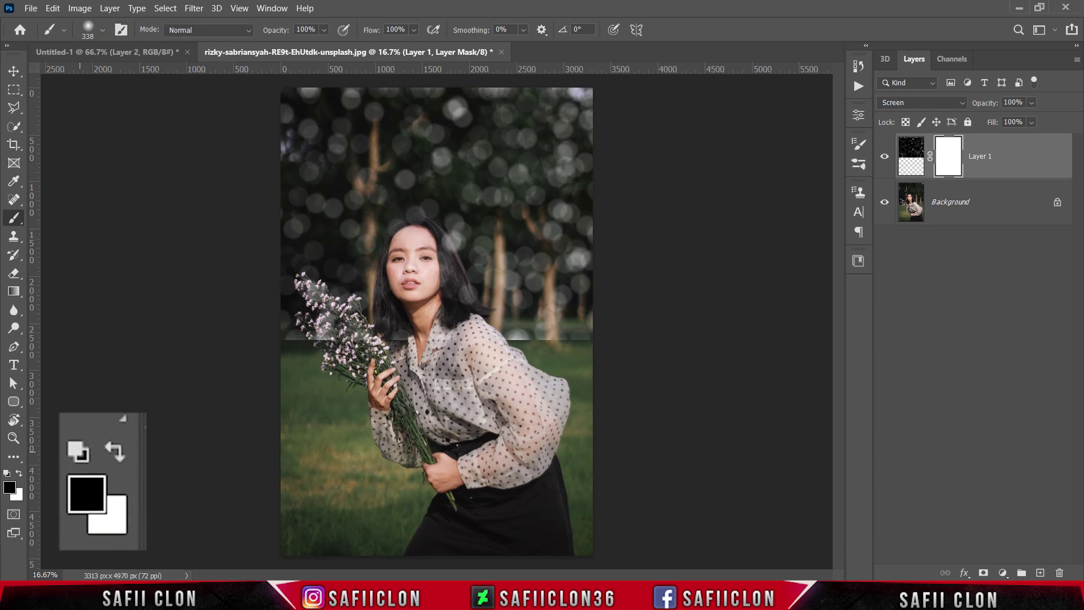
- Paint black on the mask along the bokeh layer's lower edge and over the flowers to hide the hard transition
key(ctrl+plus)
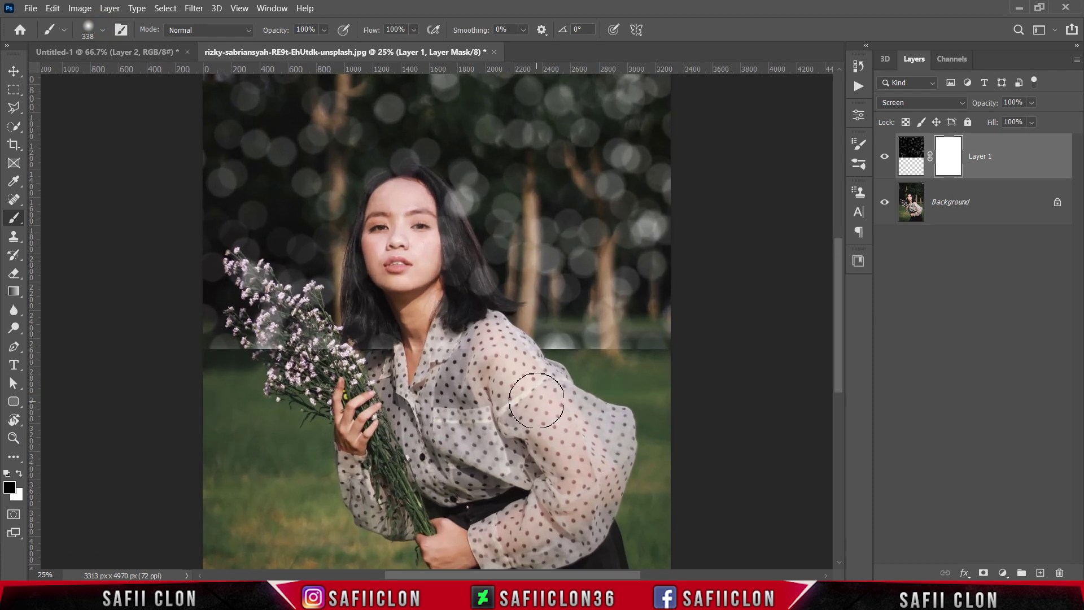
mouse_move(537, 349)
mouse_down()
mouse_move(619, 348)
mouse_move(518, 352)
mouse_move(794, 347)
mouse_up()
mouse_move(621, 364)
mouse_down()
mouse_move(225, 363)
mouse_move(254, 294)
mouse_move(206, 334)
mouse_up()
- Enlarge the brush to 500 px and mask the bokeh off the woman's face, hair and blouse and the photo's side edge
key(bracketleft)
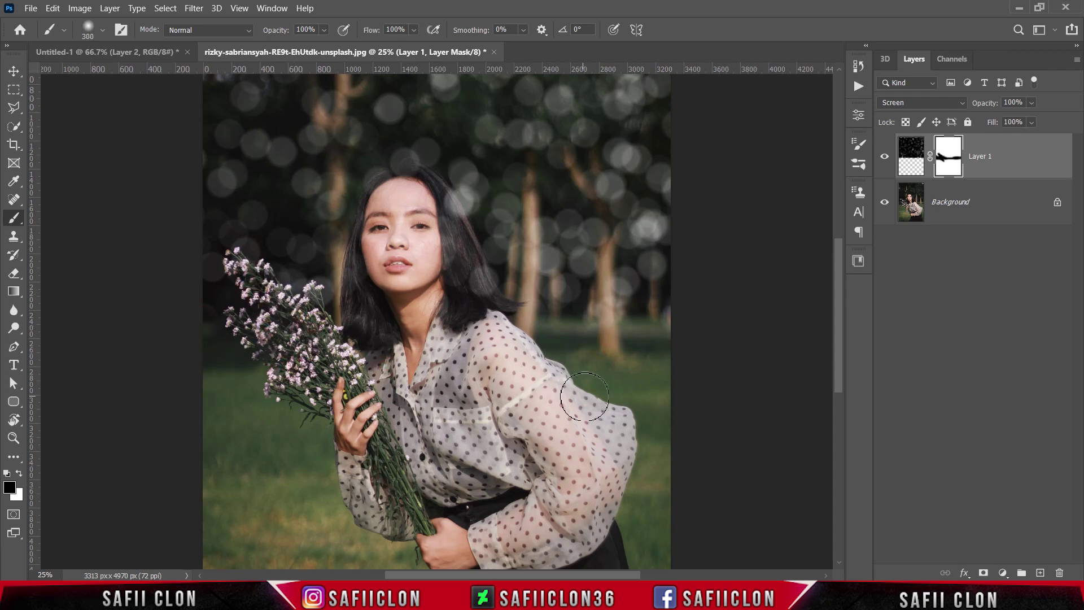
scroll(584, 396, up, 2)
key(bracketright)
key(bracketright)
mouse_move(569, 399)
mouse_down()
mouse_move(566, 494)
mouse_move(668, 424)
mouse_move(473, 476)
mouse_move(568, 356)
mouse_move(560, 446)
mouse_move(457, 429)
mouse_move(417, 325)
mouse_move(388, 338)
mouse_move(404, 295)
mouse_move(440, 362)
mouse_move(409, 365)
mouse_move(372, 427)
mouse_move(421, 322)
mouse_up()
scroll(460, 423, down, 1)
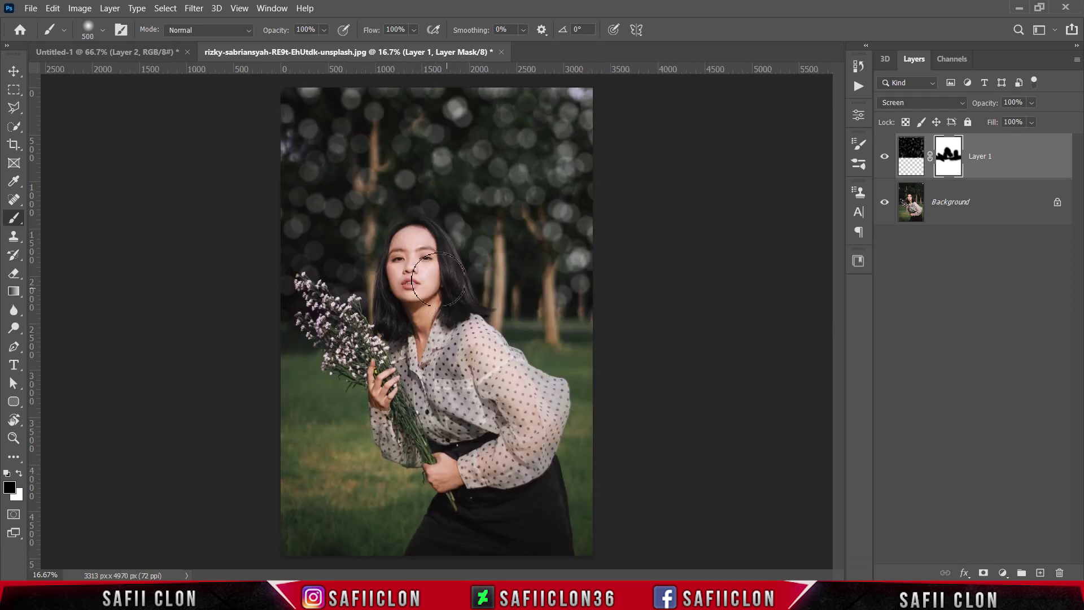
click(423, 211)
click(385, 264)
click(285, 291)
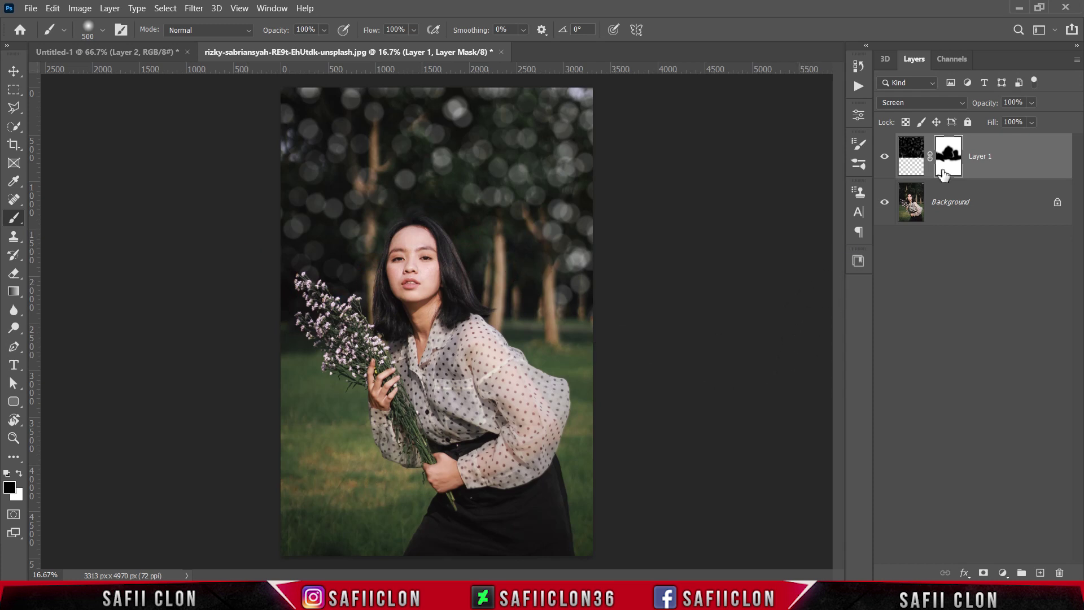
- Add a Hue/Saturation adjustment clipped to the bokeh layer and enable Colorize
key(ctrl+2)
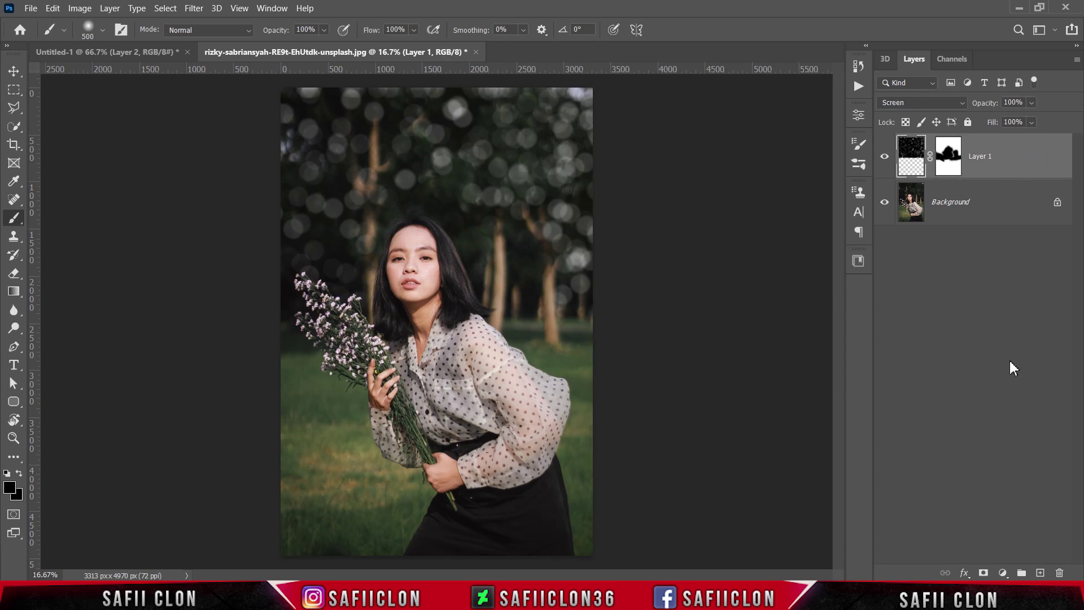
click(1002, 574)
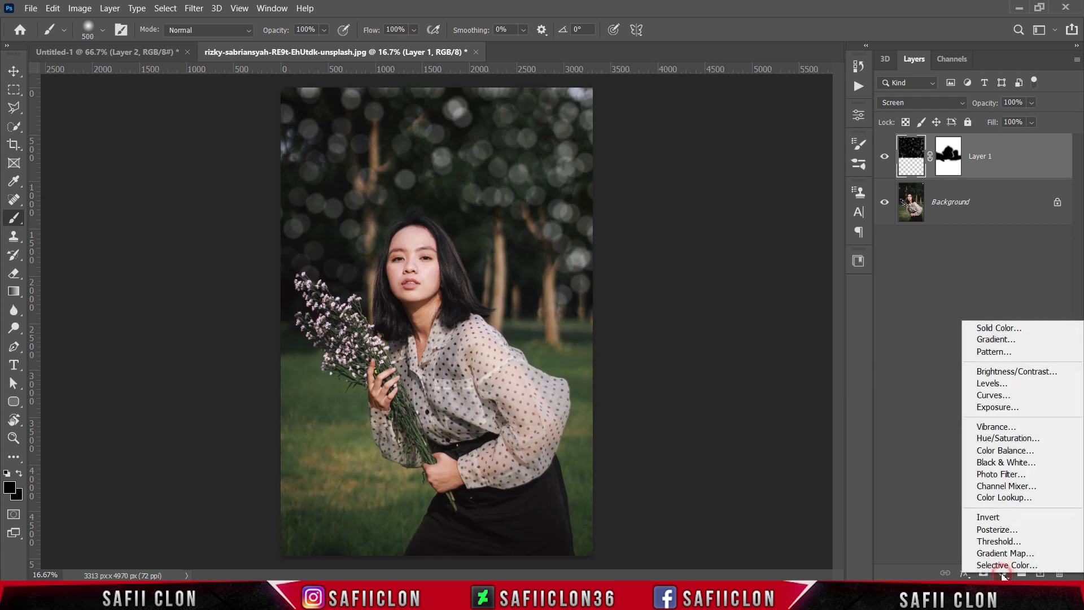
click(1002, 439)
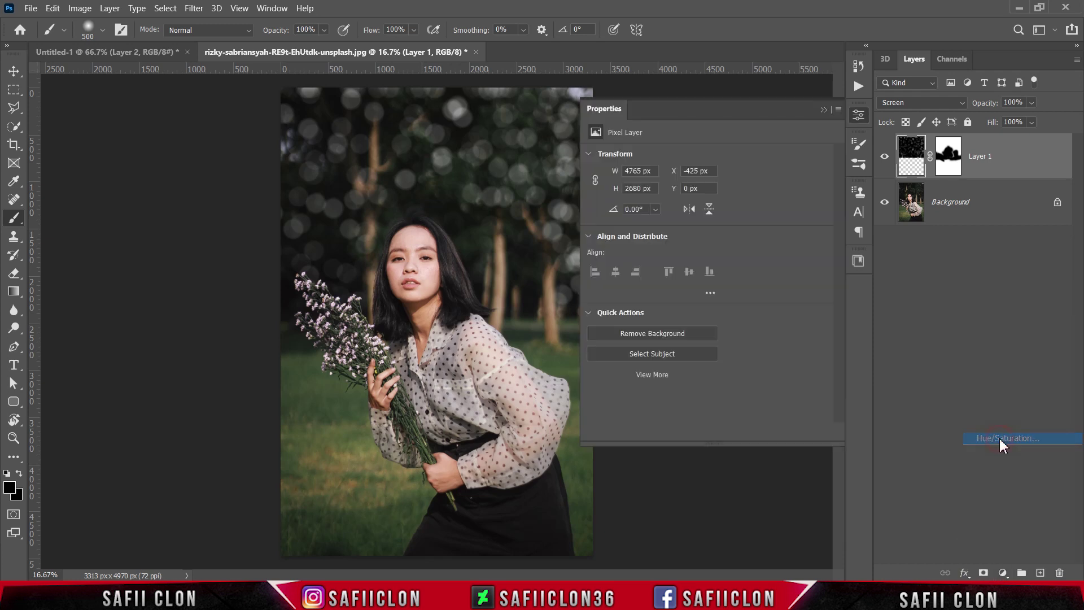
click(736, 433)
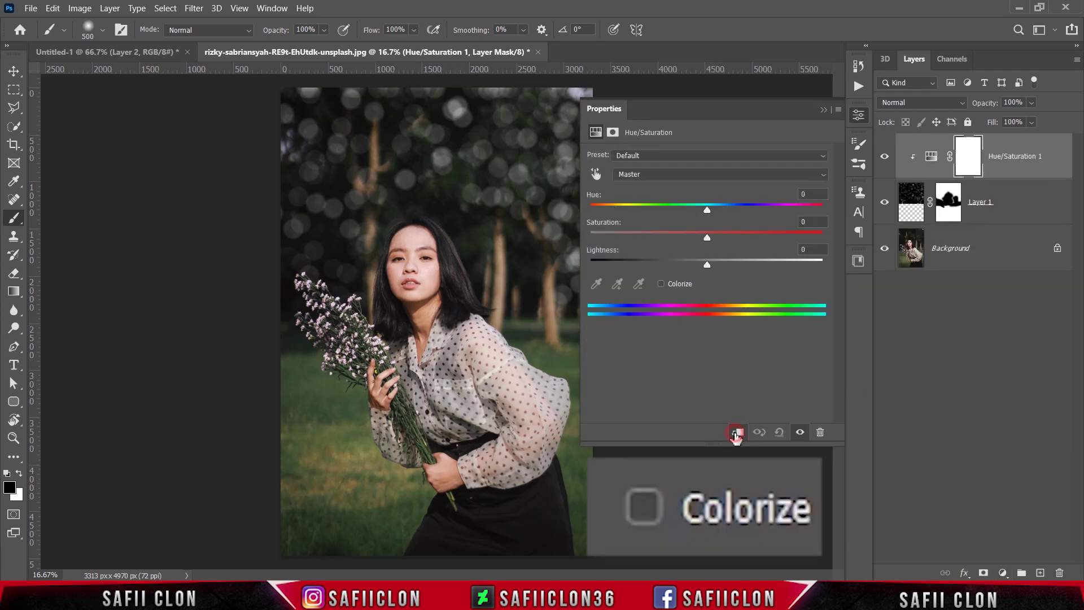
click(661, 284)
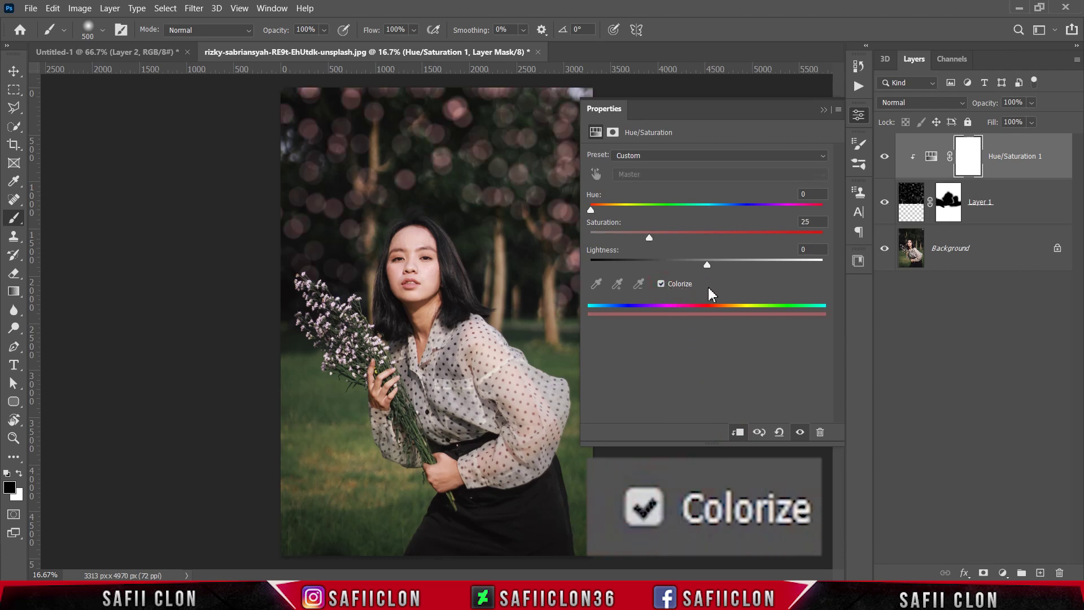
- Tint the bokeh yellow with hue 60, saturation 41 and lightness -13
drag(675, 240, 694, 240)
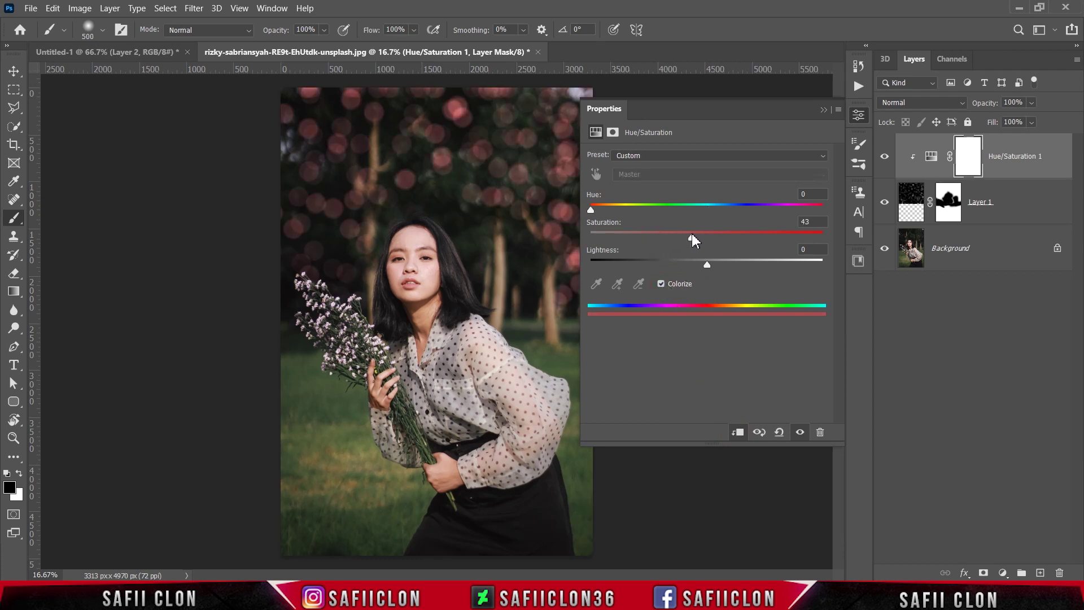
drag(592, 211, 621, 213)
drag(710, 215, 640, 224)
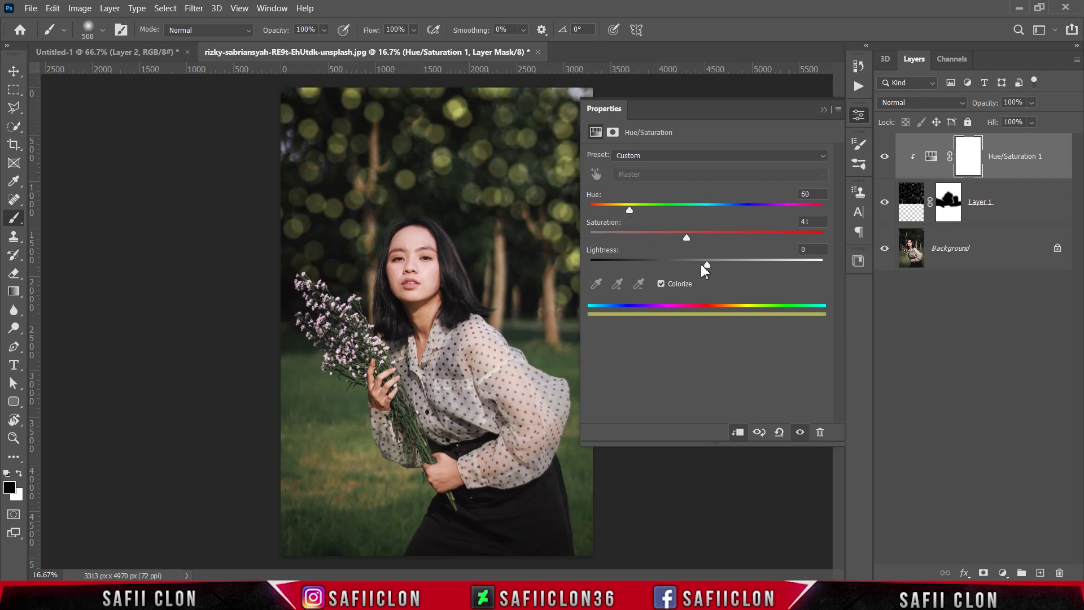
mouse_move(704, 271)
mouse_down()
mouse_move(684, 266)
mouse_move(740, 266)
mouse_move(693, 266)
mouse_up()
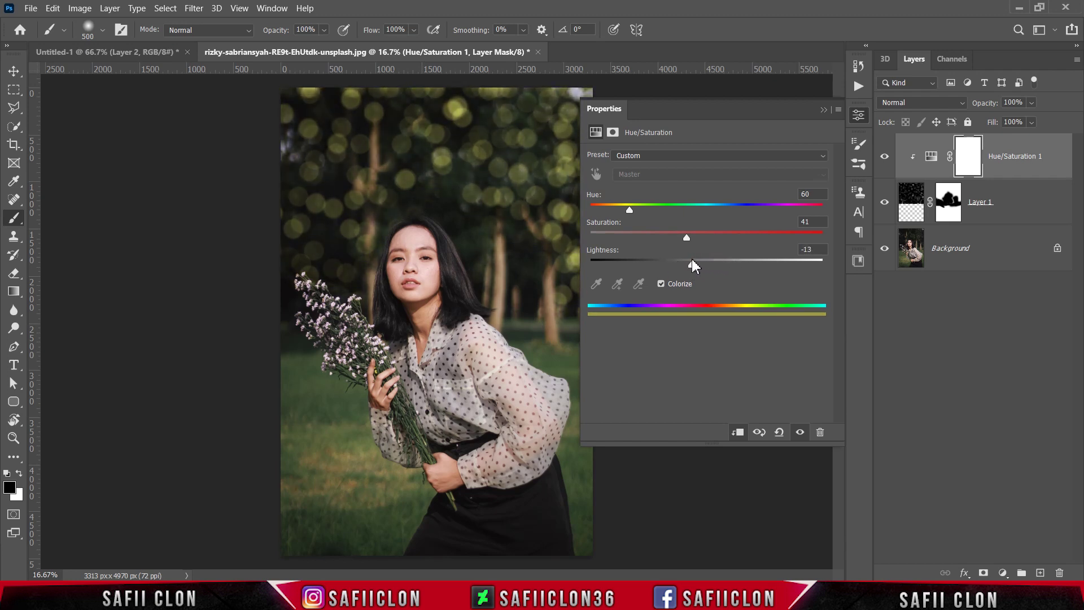
- Close the adjustment's properties and compare the portrait with and without the Hue/Saturation tint
click(822, 111)
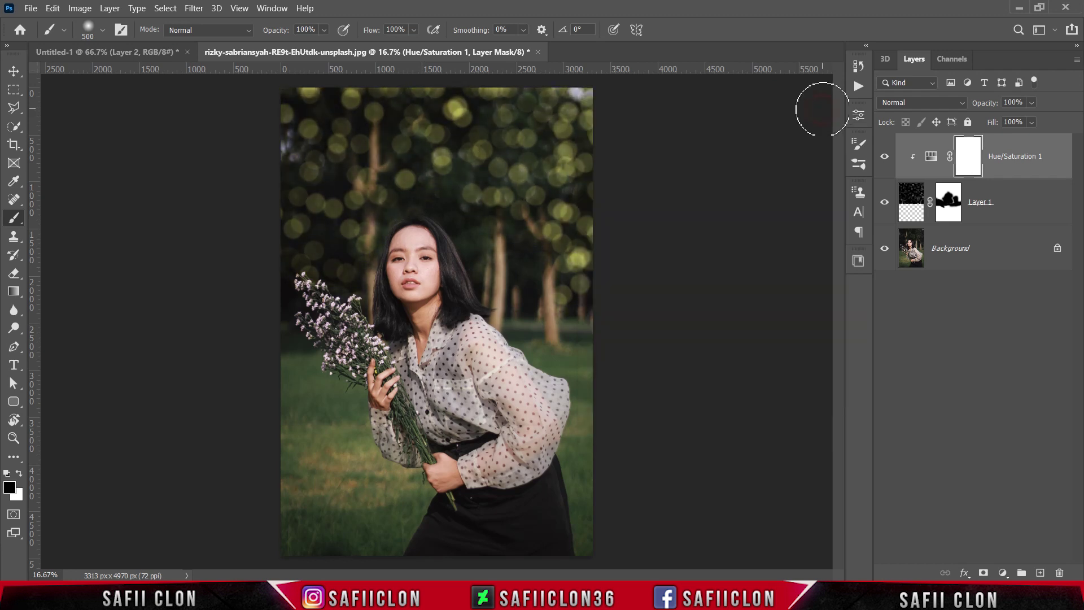
click(885, 162)
click(884, 162)
click(884, 162)
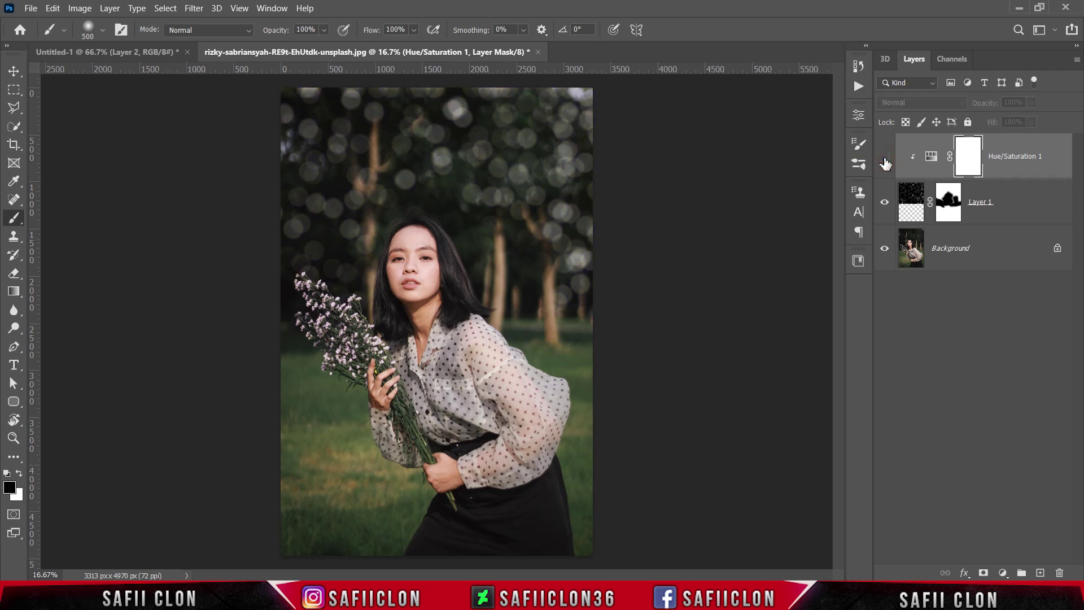
click(885, 162)
- Examine the tinted bokeh in the portrait's background both close up and across the whole photo
key(ctrl+plus)
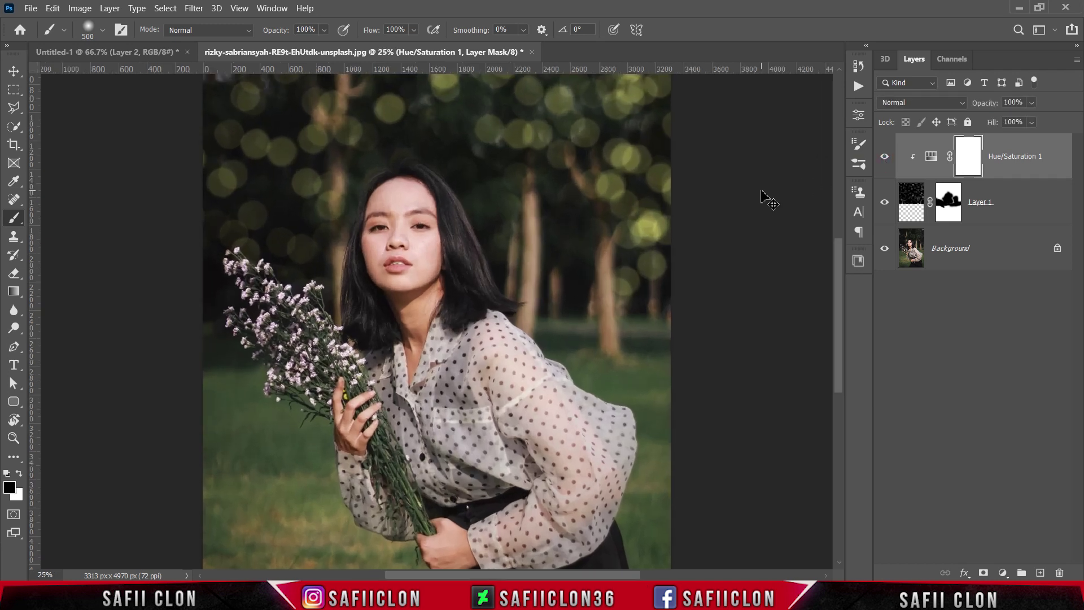
key(ctrl+minus)
key(ctrl+minus)
key(ctrl+minus)
key(ctrl+plus)
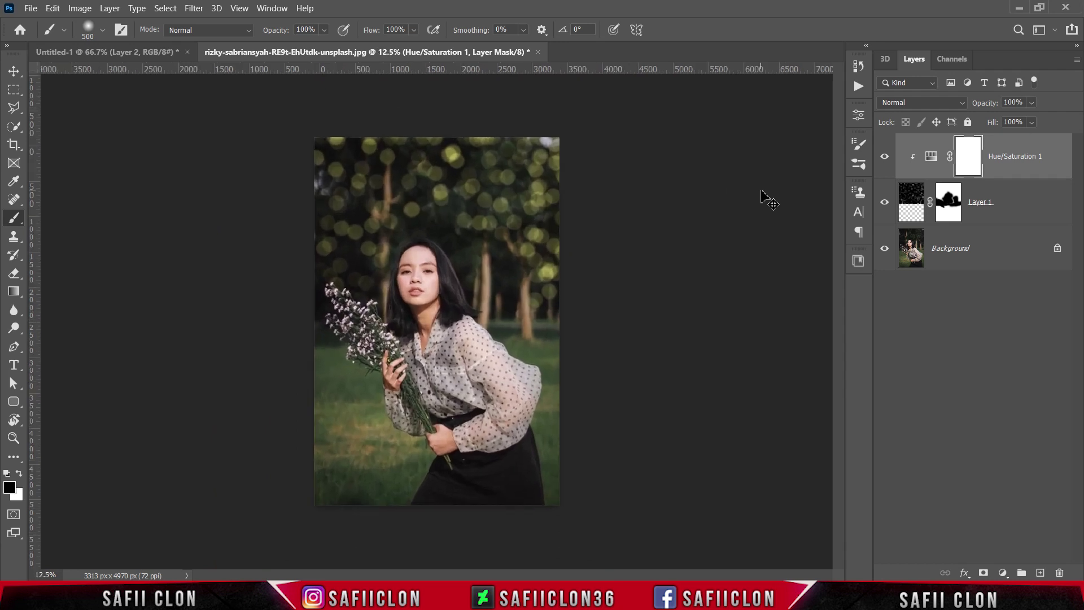
key(ctrl+plus)
key(ctrl+plus)
key(ctrl+minus)
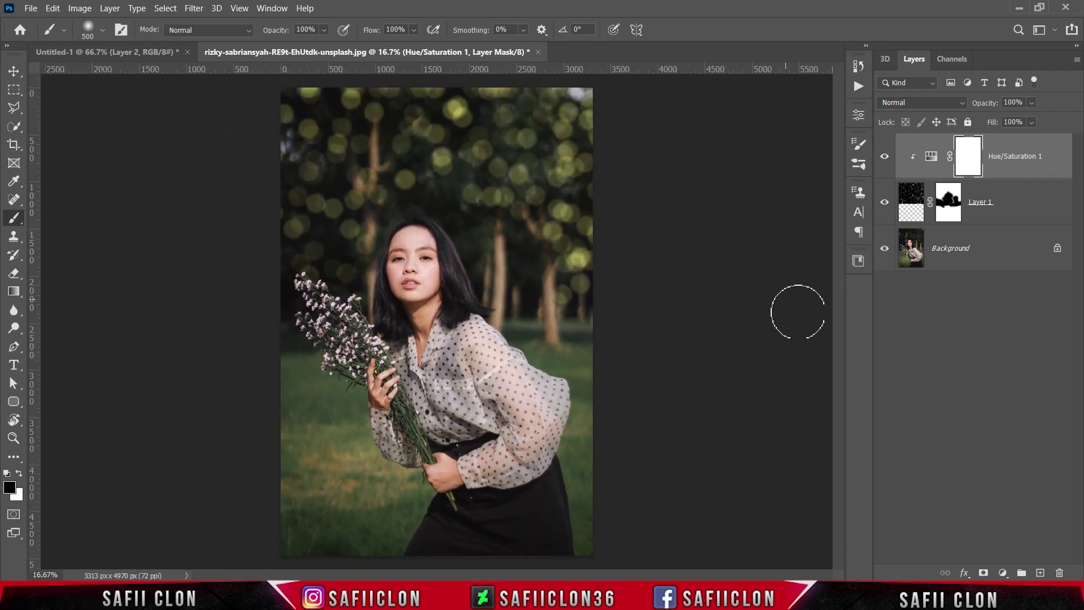
- Switch to the Untitled-1 document, hide Layer 2 and check the bokeh on the smart-filtered Layer 1
click(95, 56)
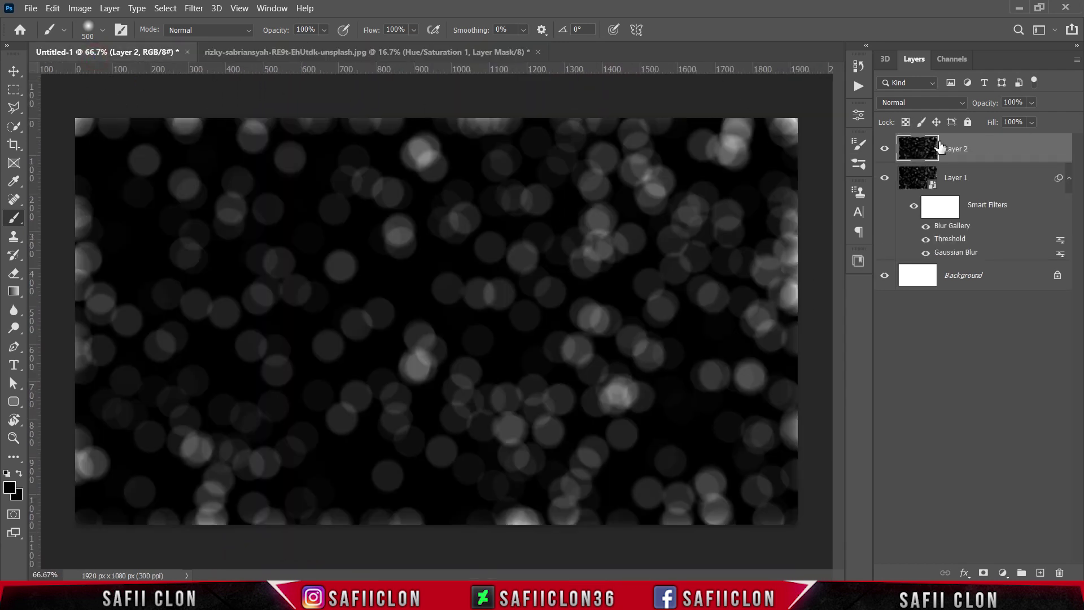
click(884, 148)
click(887, 179)
click(885, 180)
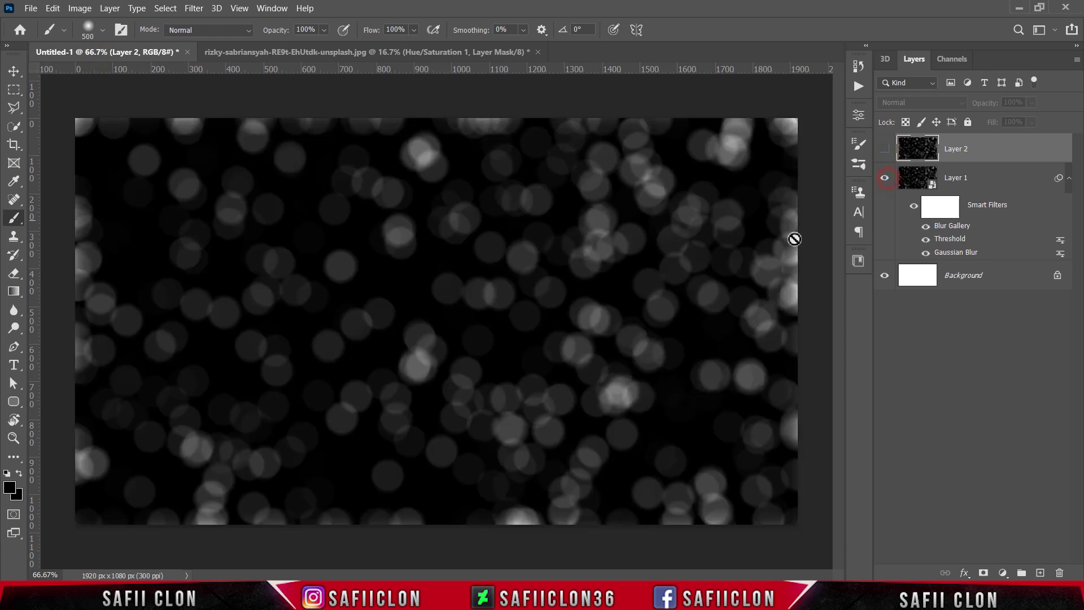
key(ctrl+minus)
key(ctrl+minus)
key(ctrl+plus)
key(ctrl+plus)
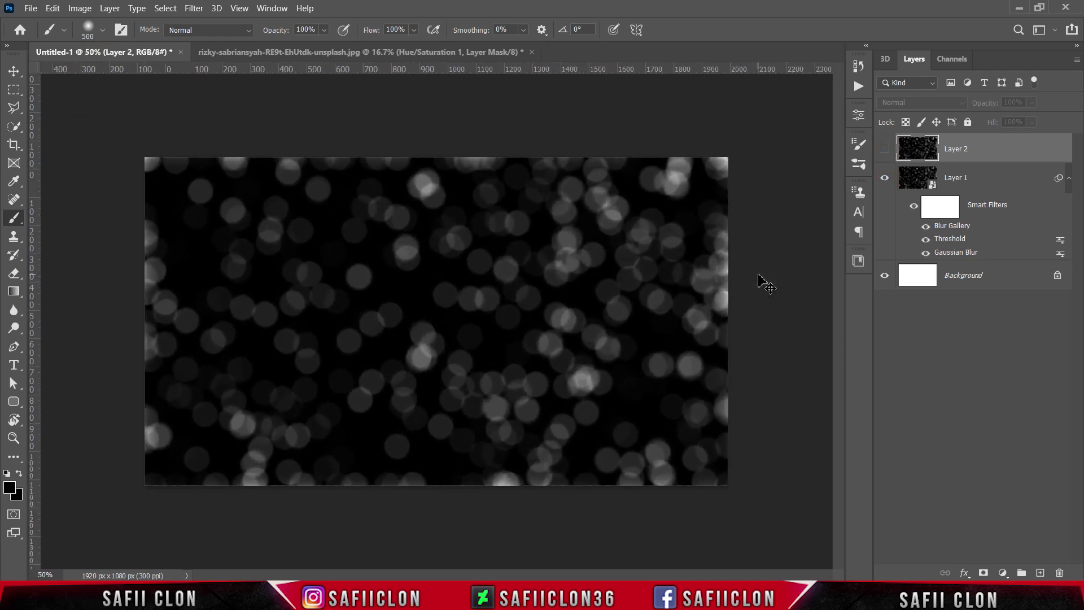